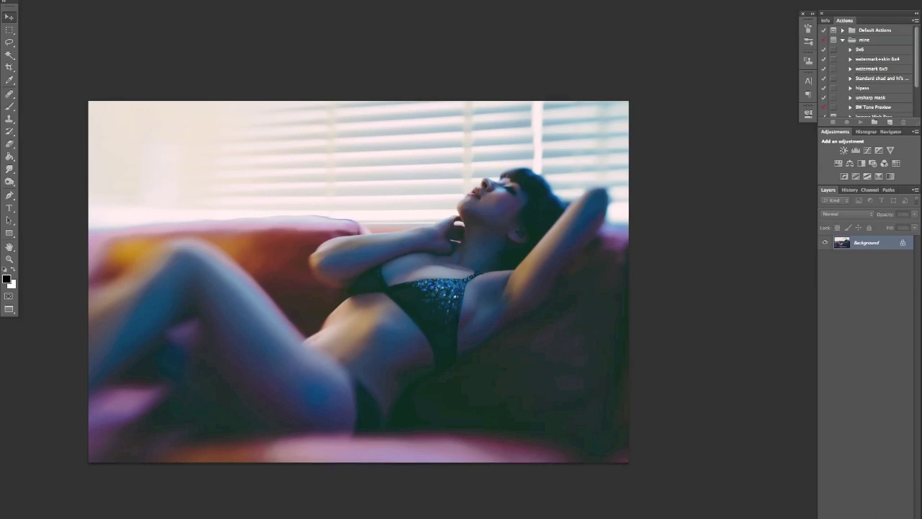
- Add a new layer above the photo and fill it with a bright blue sampled from the bikini top
click(893, 516)
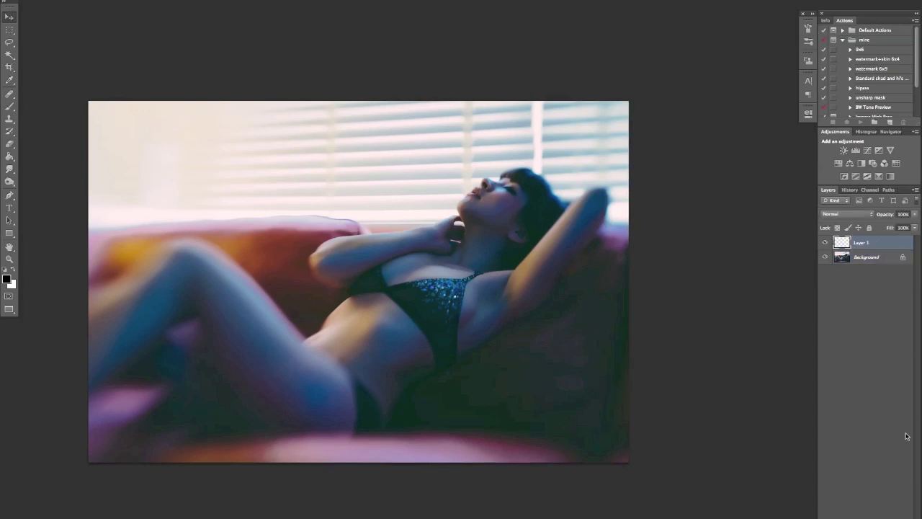
click(7, 280)
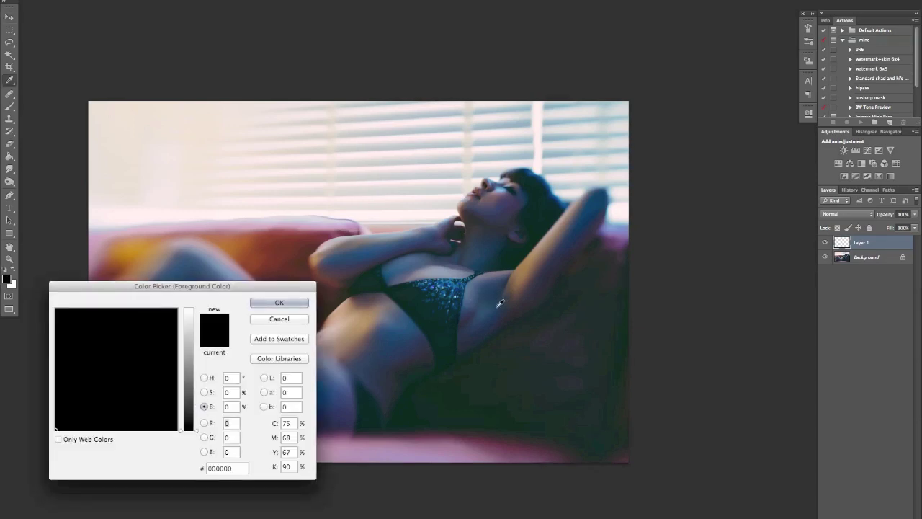
click(454, 289)
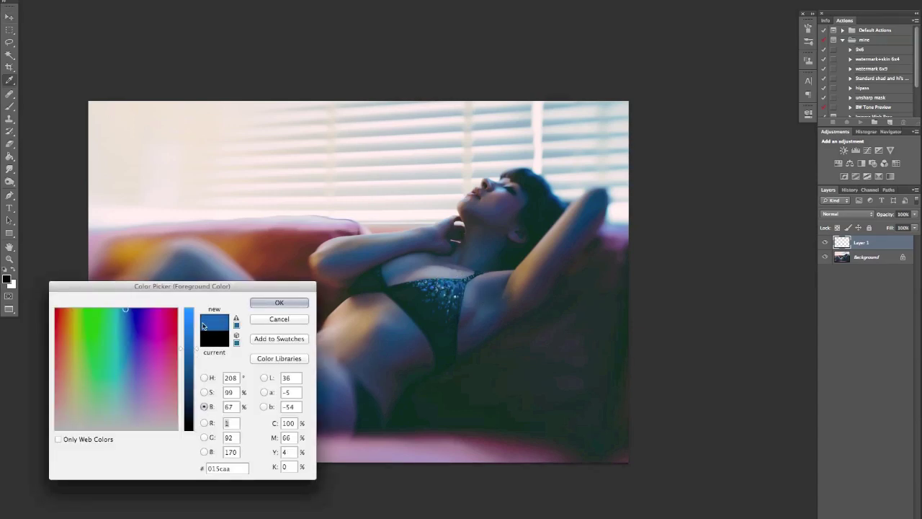
drag(188, 321, 188, 330)
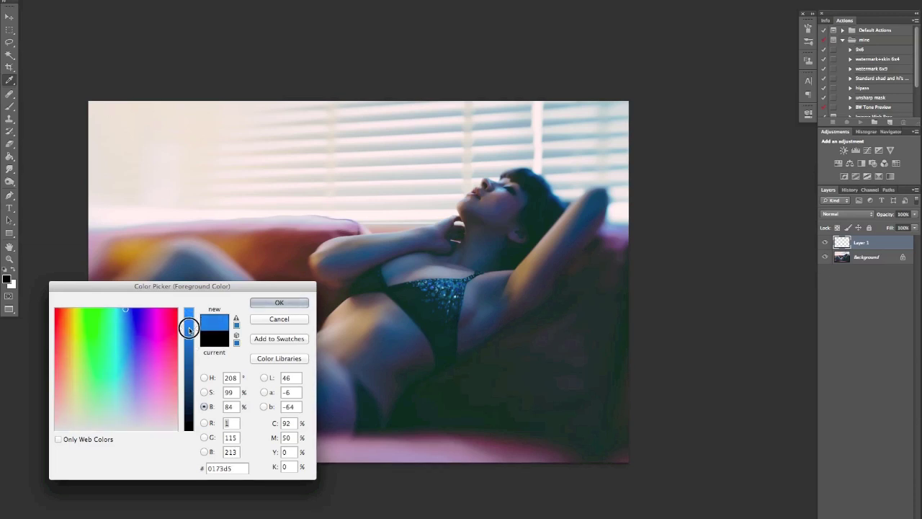
click(280, 303)
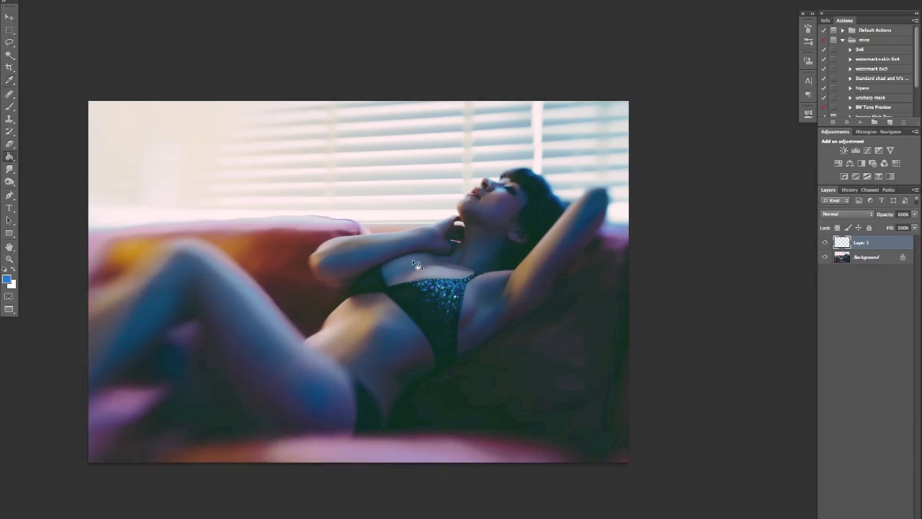
click(387, 282)
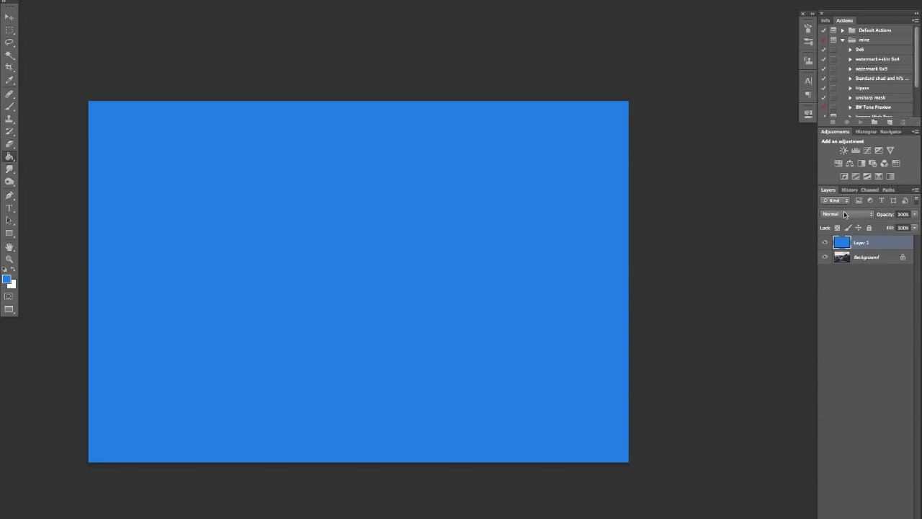
- Blend the blue layer in Soft Light mode and lower its opacity to about 18%
click(846, 214)
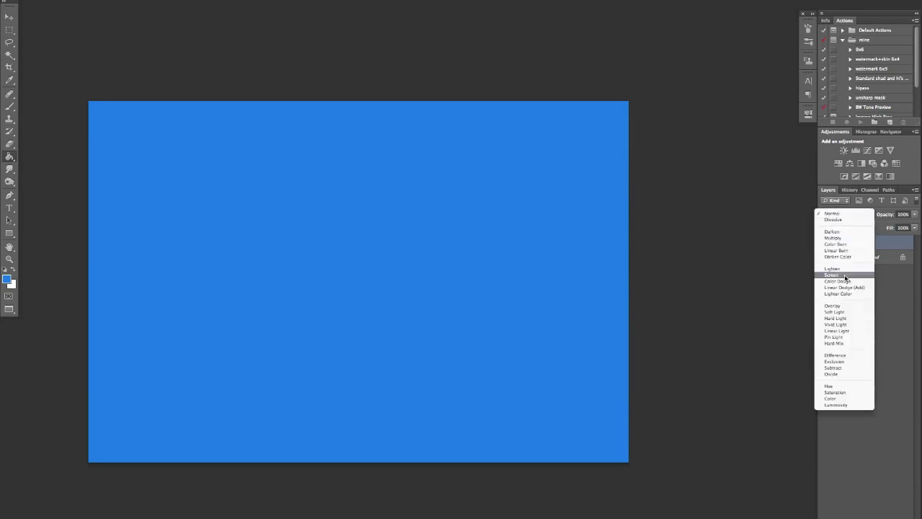
click(854, 312)
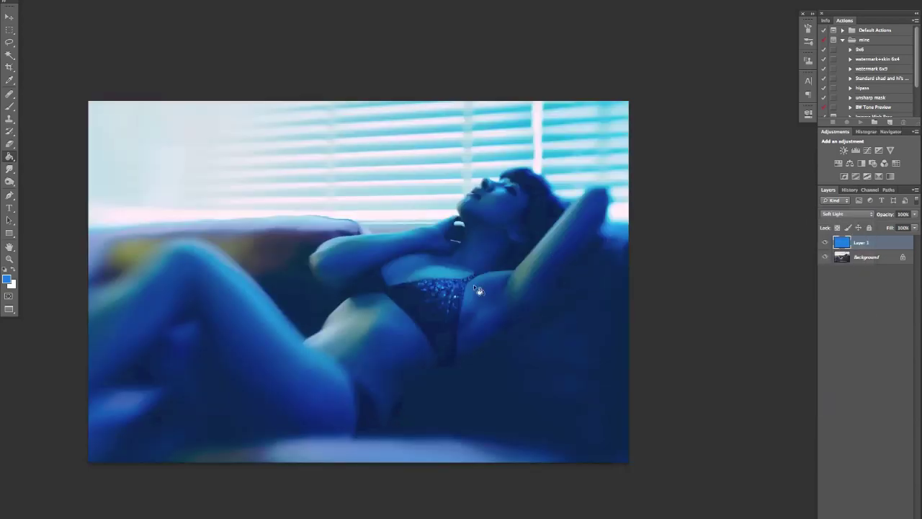
click(826, 243)
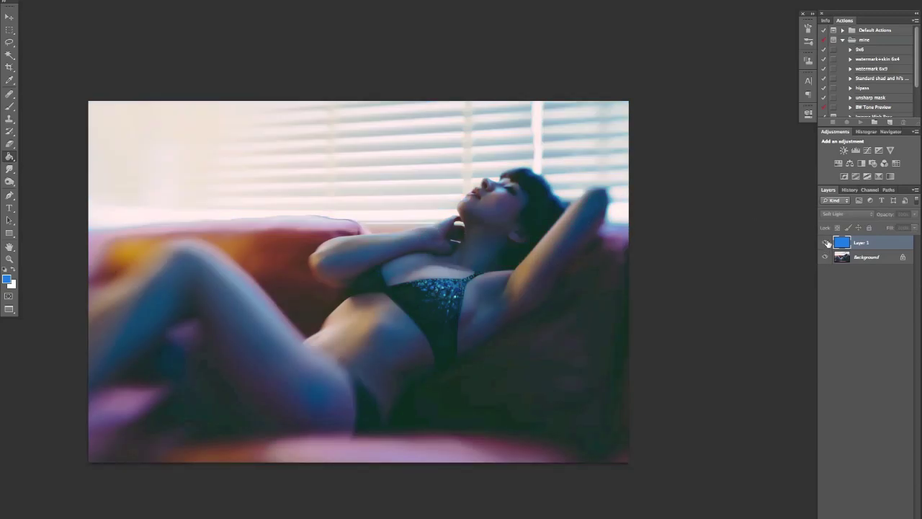
click(826, 243)
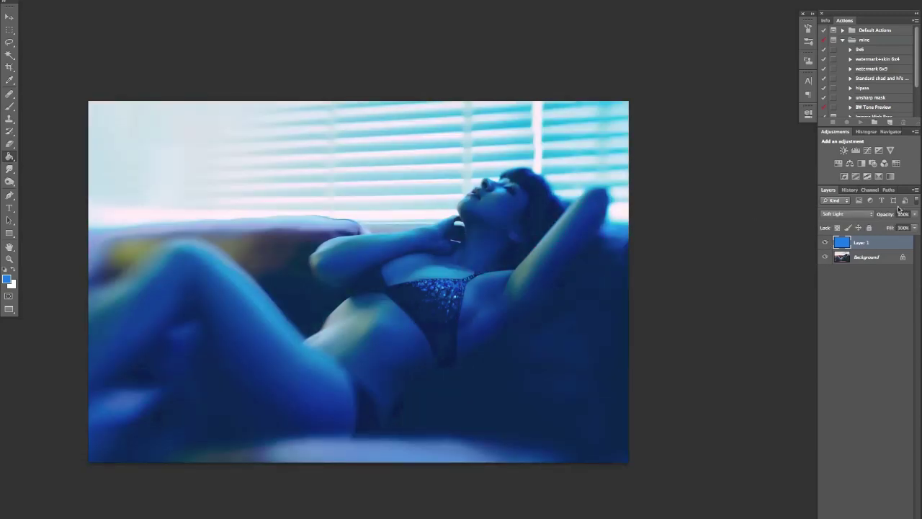
drag(887, 216, 816, 218)
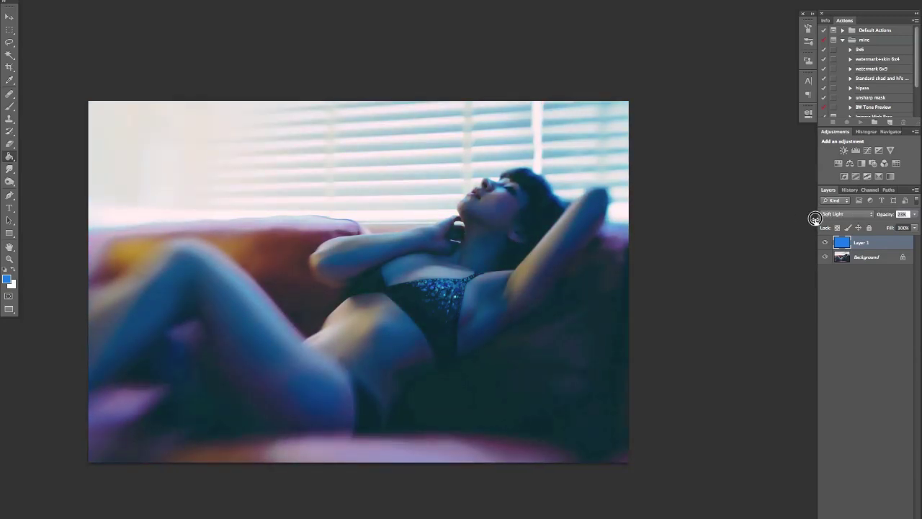
click(826, 243)
click(826, 244)
drag(882, 213, 876, 213)
- Add another layer on top and fill it with a bright golden yellow sampled from the sofa
click(890, 516)
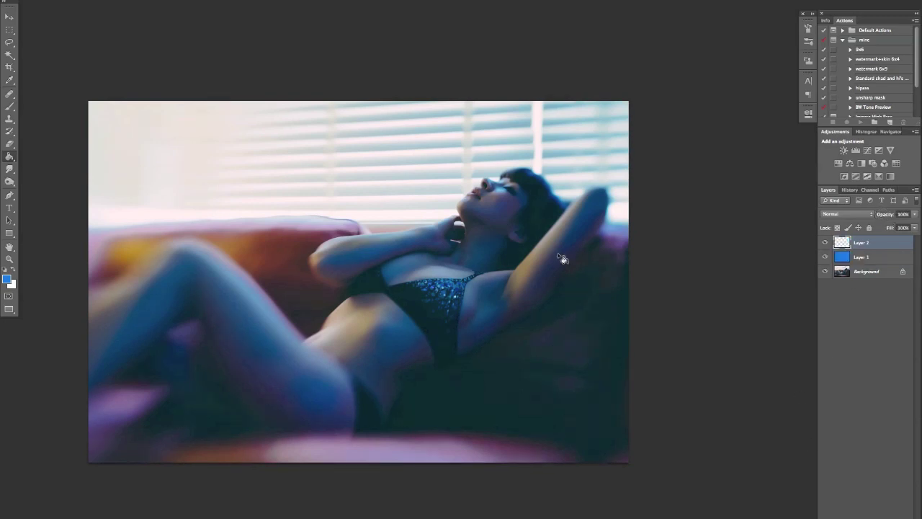
click(9, 281)
click(141, 244)
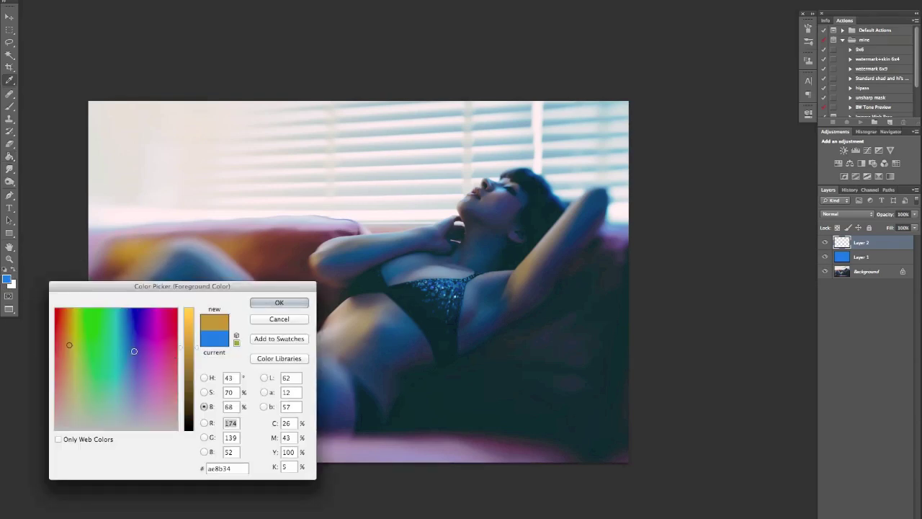
drag(191, 325, 193, 317)
click(305, 306)
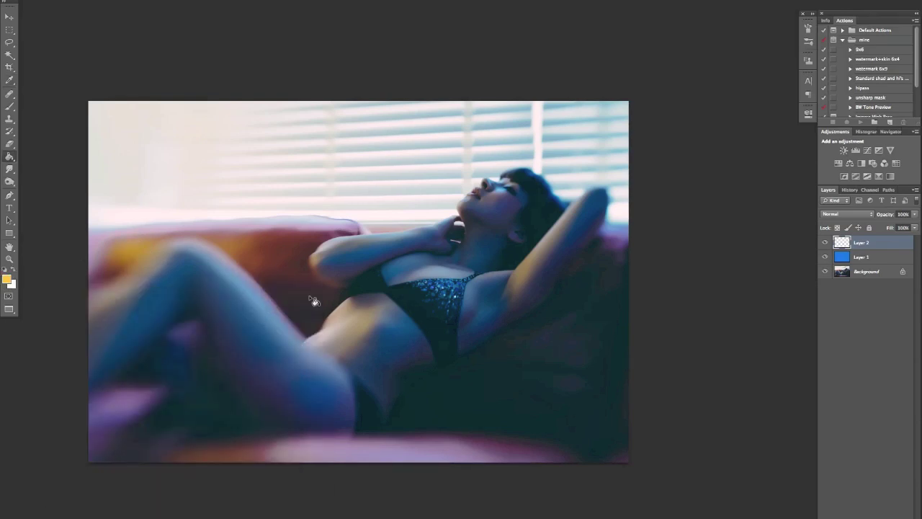
click(424, 295)
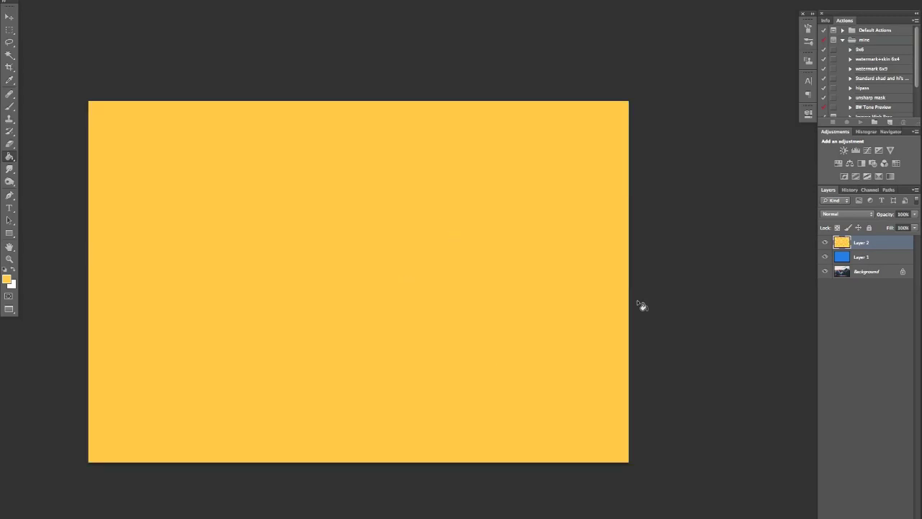
- Try Multiply on the yellow layer and settle on the Darken blend mode
click(852, 215)
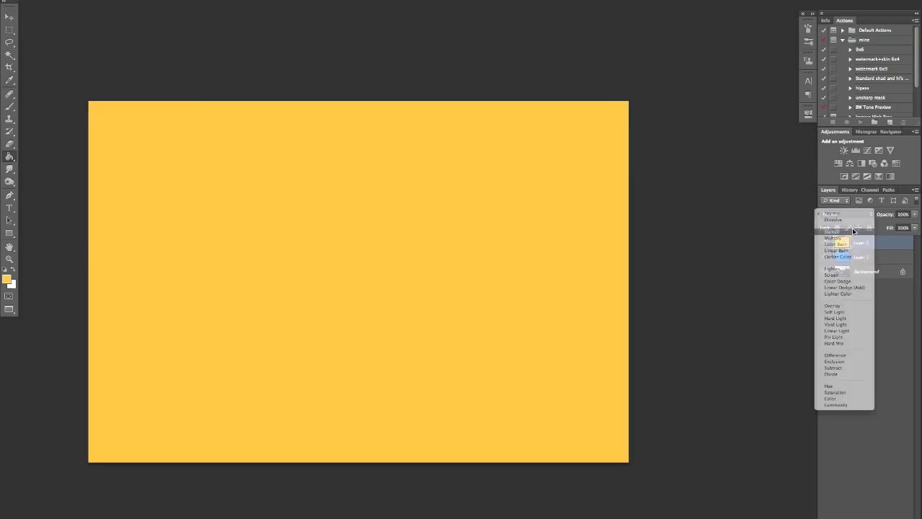
click(853, 231)
click(854, 216)
click(858, 217)
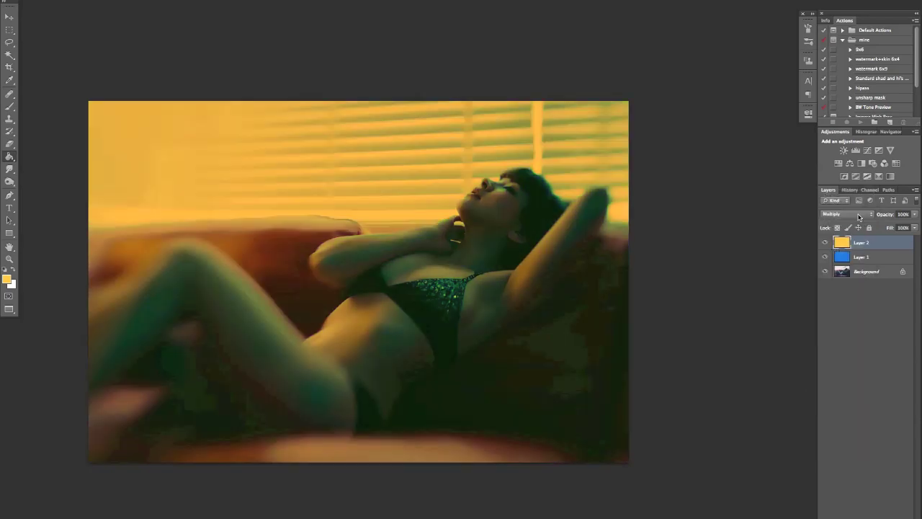
click(858, 217)
click(856, 207)
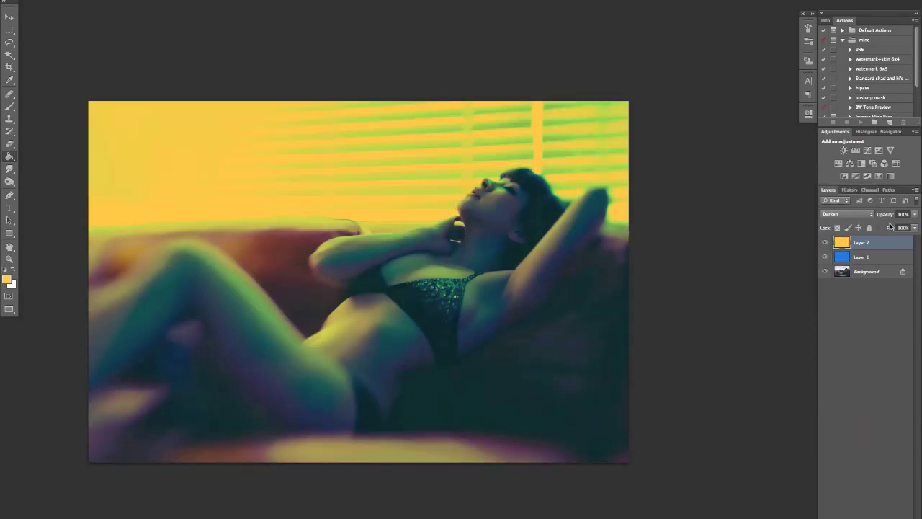
- Lower the yellow layer's opacity to about 36% and compare the photo with and without the tint
drag(885, 214, 835, 218)
click(826, 243)
click(826, 242)
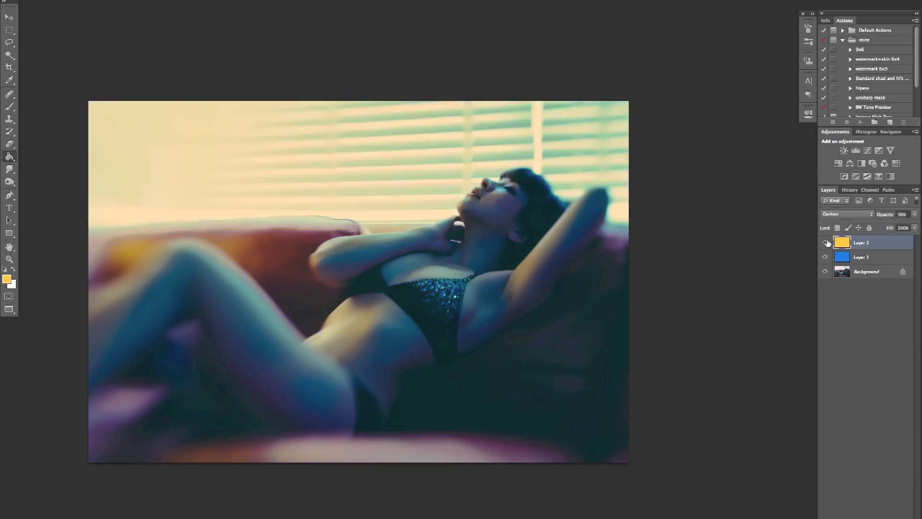
click(825, 245)
click(826, 245)
click(860, 257)
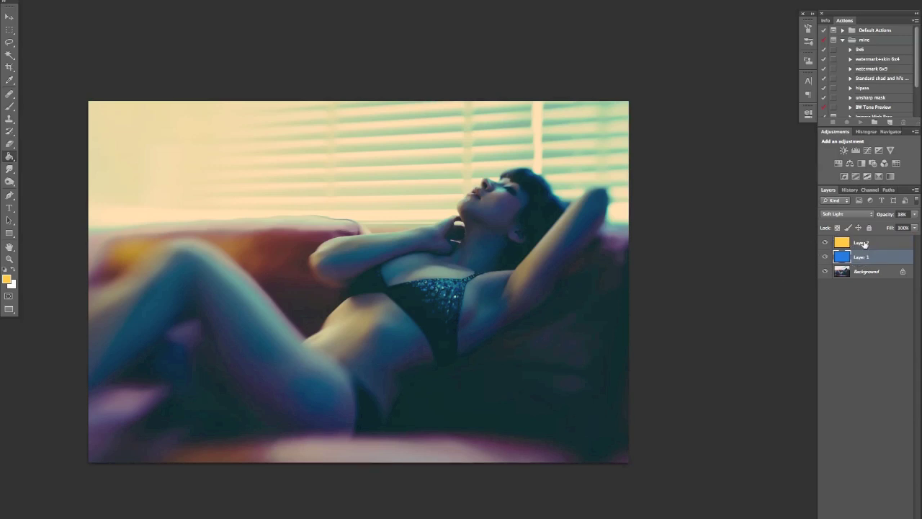
click(863, 245)
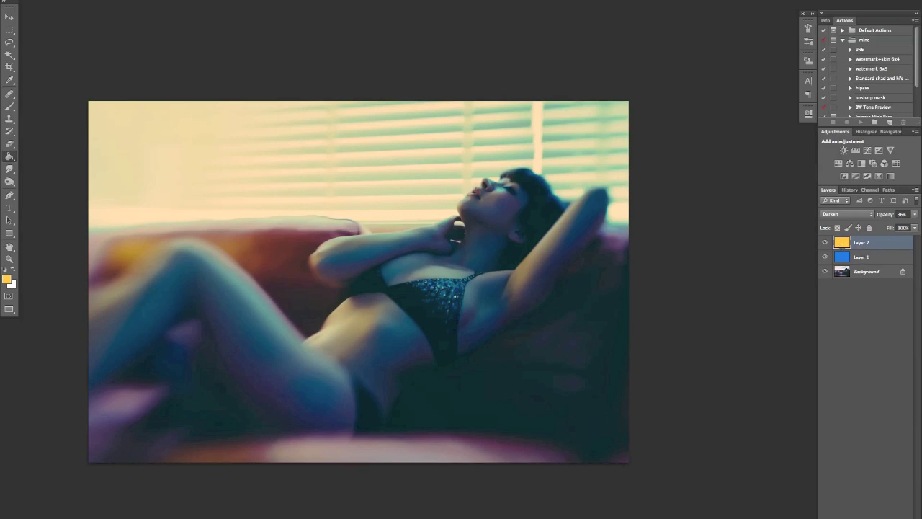
- Apply a Color Overlay effect in bright yellow (#fffc1d) to the yellow layer
click(838, 516)
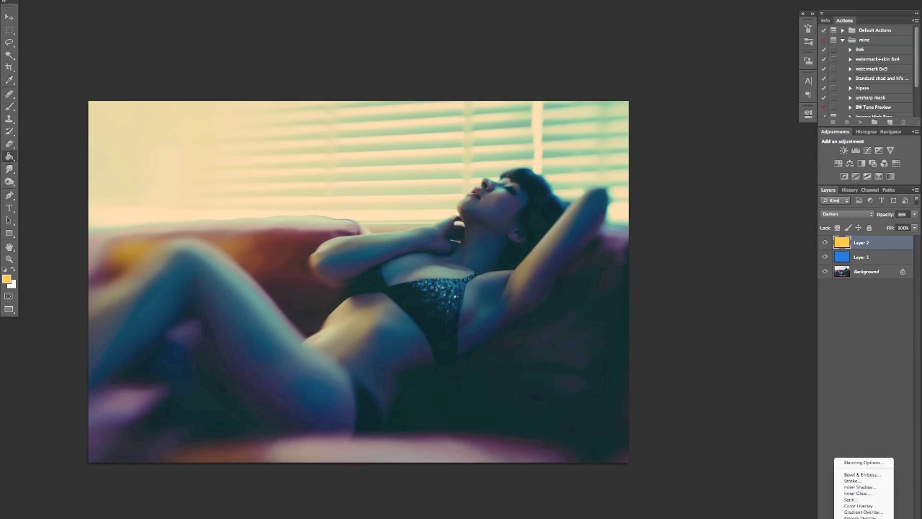
click(859, 505)
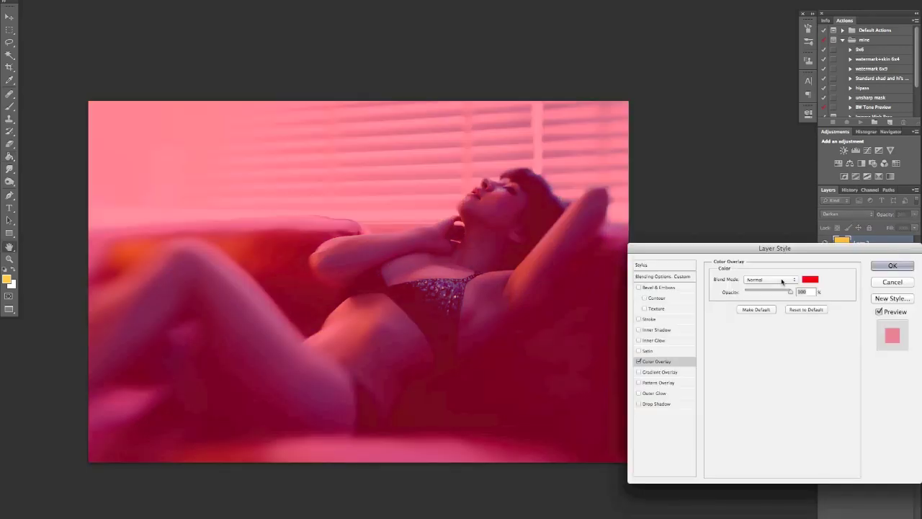
click(812, 280)
click(74, 321)
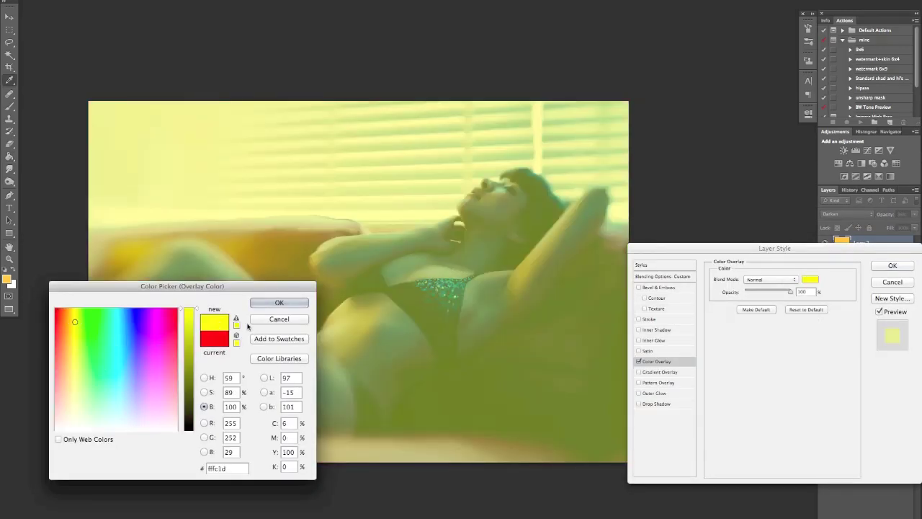
click(278, 303)
click(893, 266)
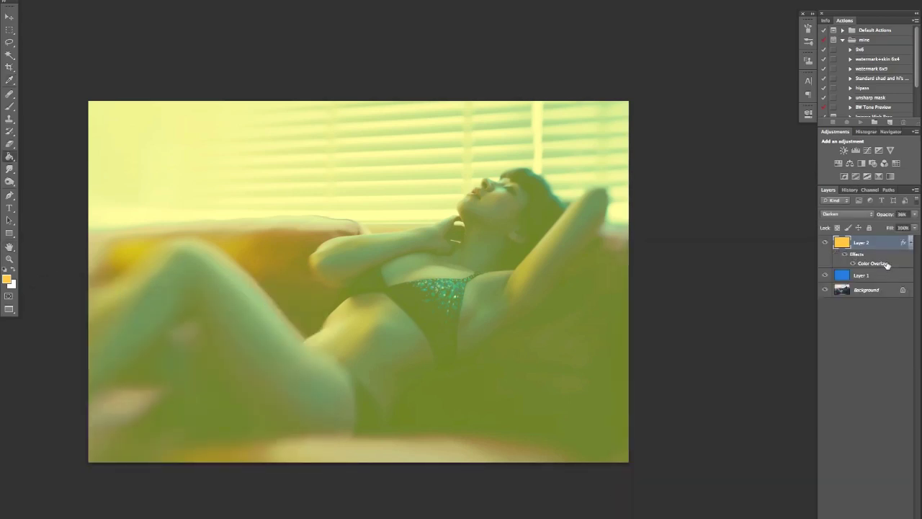
- Reduce the Color Overlay's opacity to roughly a quarter and switch the yellow layer's effects off
double_click(885, 263)
drag(787, 292, 756, 293)
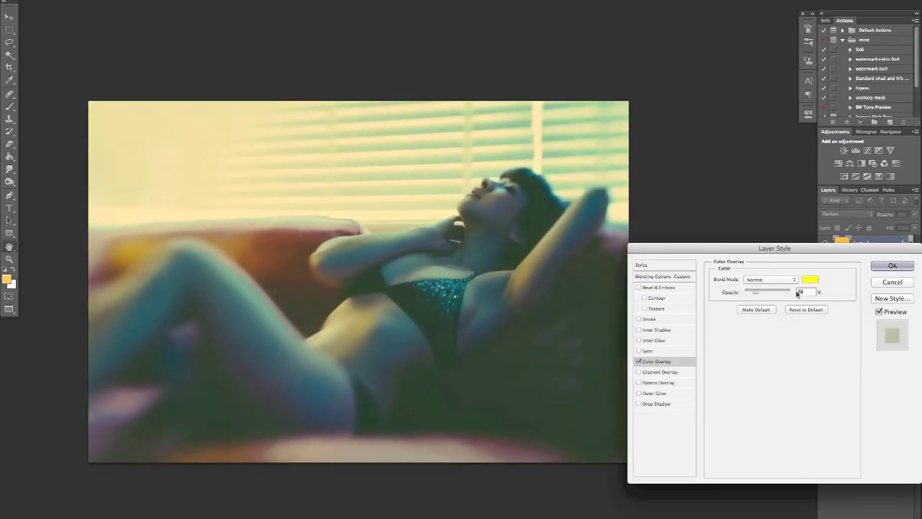
click(895, 268)
click(827, 244)
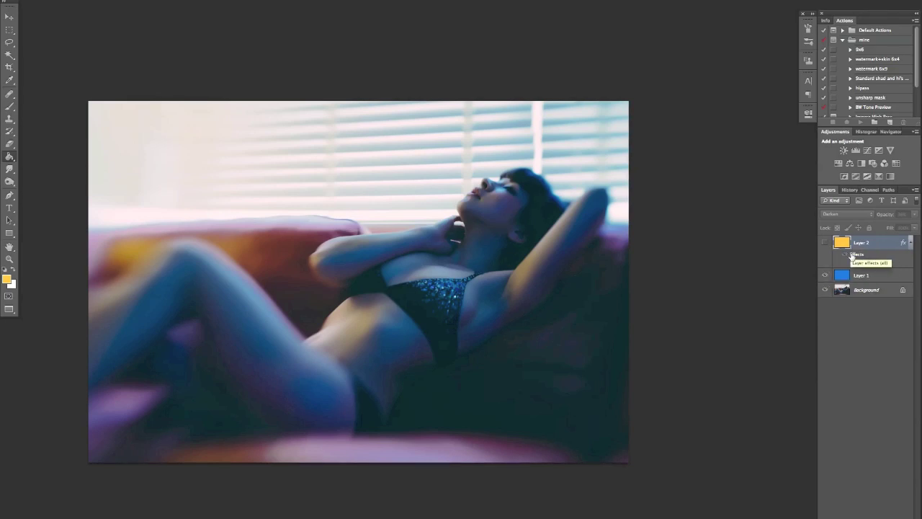
click(825, 243)
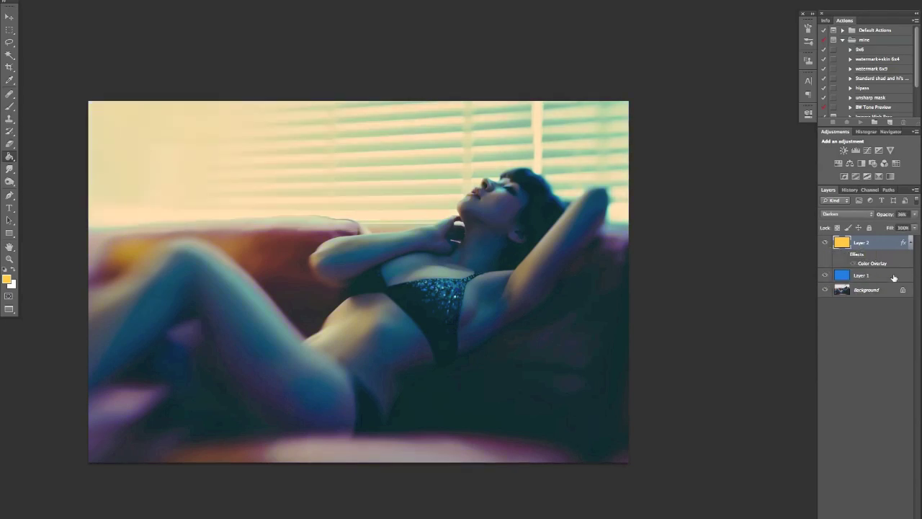
- Group the blue and yellow colour layers and hide the group
click(892, 277)
click(884, 246)
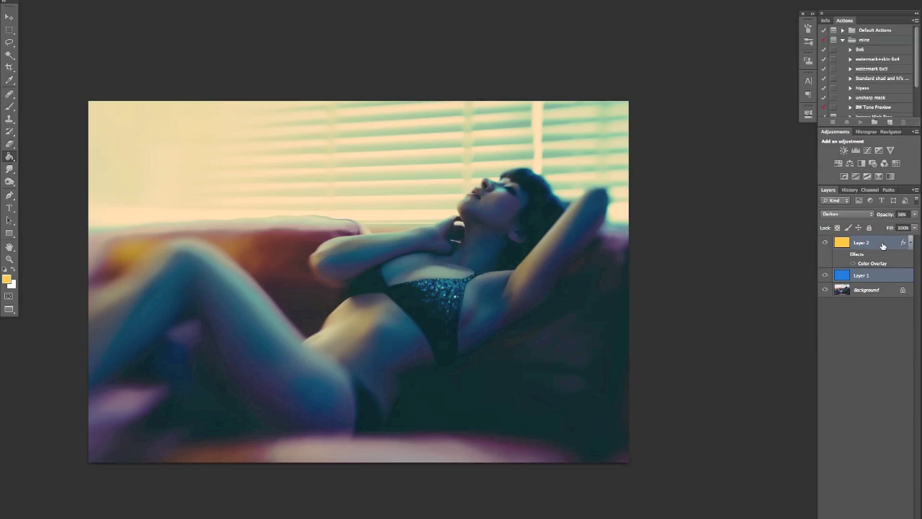
key(ctrl+g)
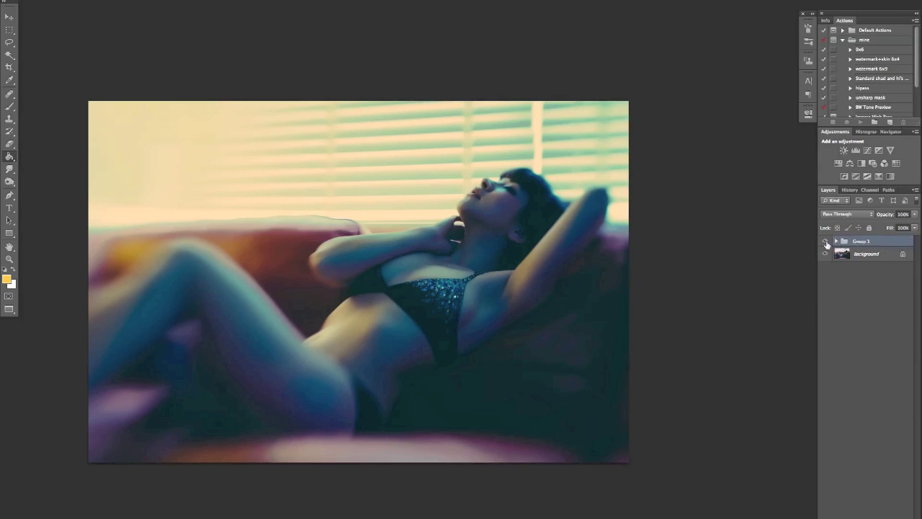
click(826, 241)
- Add a Levels adjustment above the Background layer, raising the Blue channel's black output level and lowering its white output level
click(860, 254)
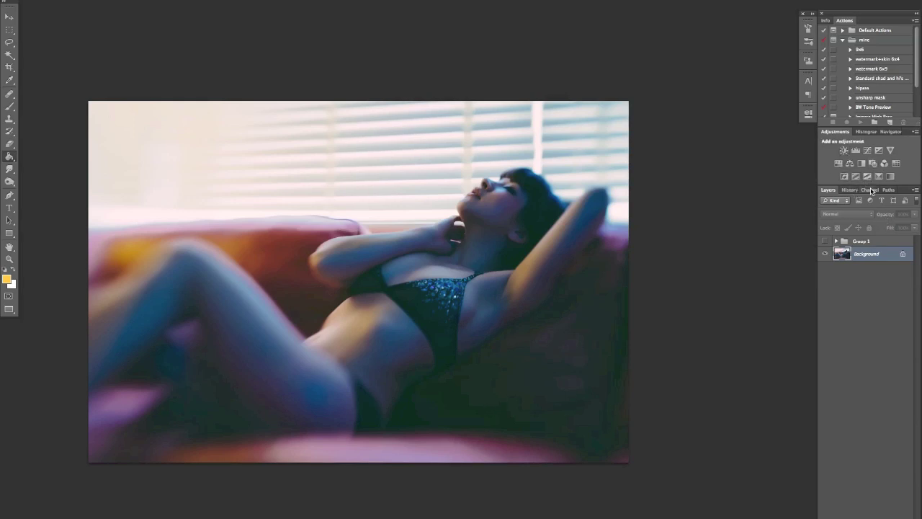
click(856, 150)
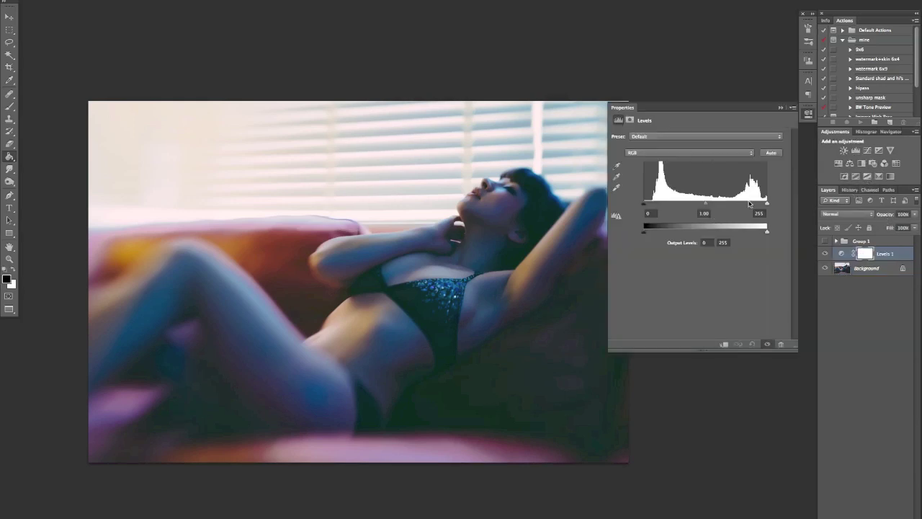
click(698, 153)
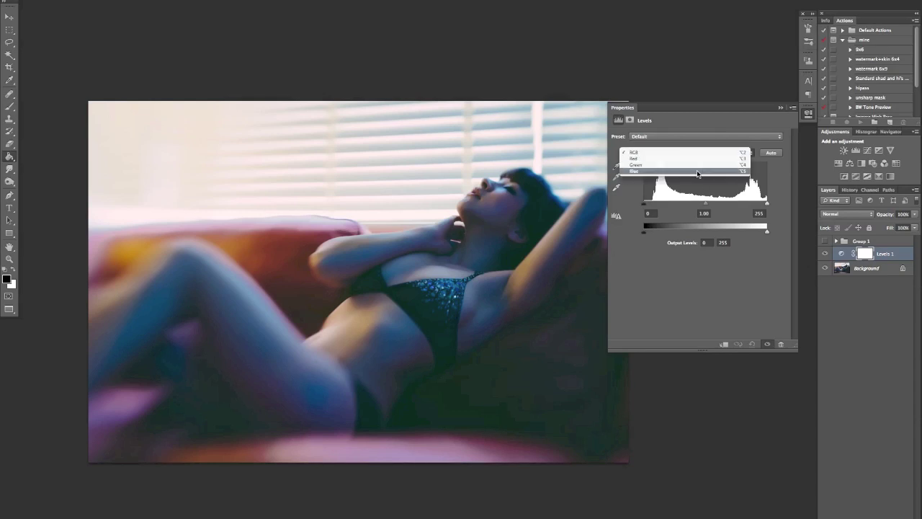
click(698, 171)
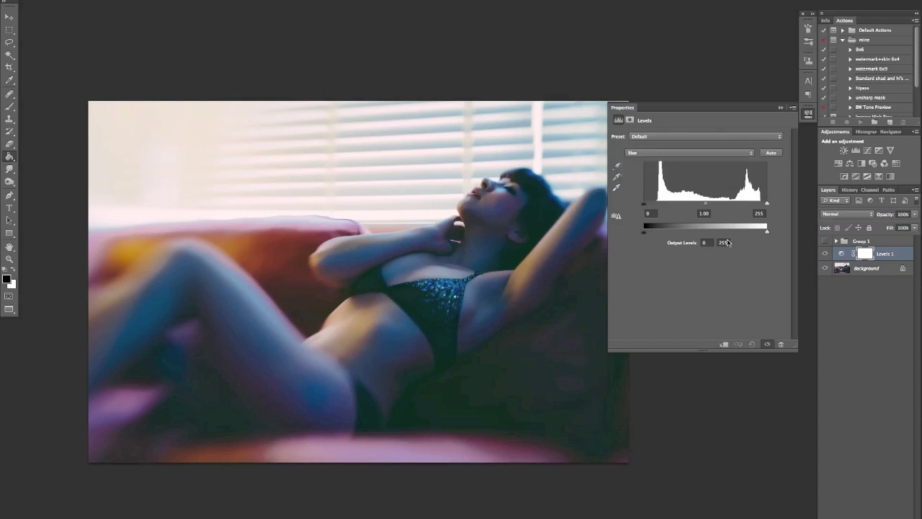
drag(641, 235, 652, 234)
mouse_move(768, 234)
mouse_down()
mouse_move(750, 236)
mouse_move(765, 236)
mouse_move(758, 239)
mouse_up()
drag(760, 234, 744, 233)
drag(652, 234, 655, 236)
drag(744, 232, 750, 234)
click(808, 113)
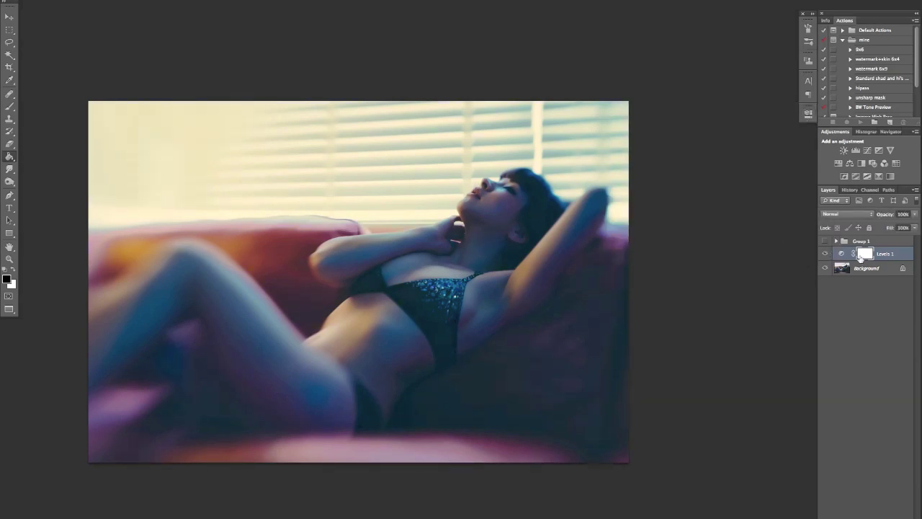
- Reopen the Levels adjustment and shift the Red channel's midtone slider slightly toward the highlights
double_click(842, 254)
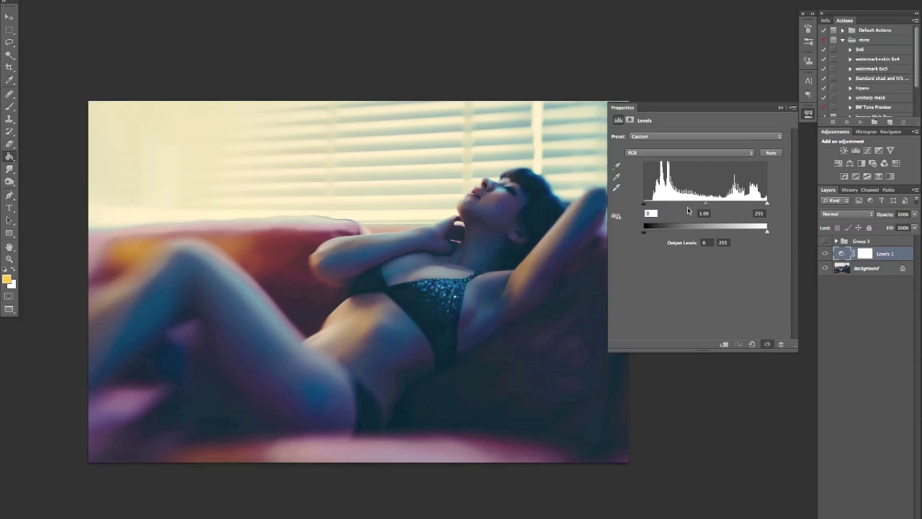
click(665, 153)
click(649, 163)
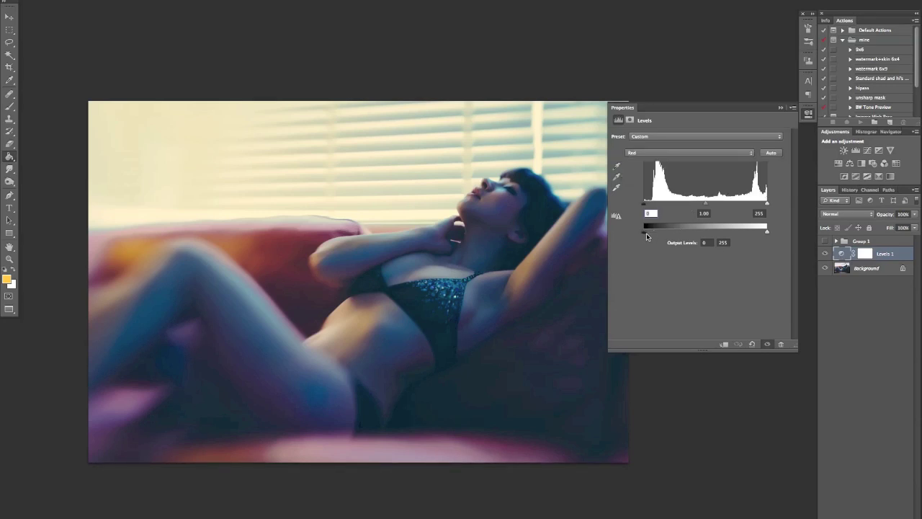
drag(705, 204, 710, 207)
drag(710, 207, 712, 207)
- Raise the Green channel's black output level to 9 in the Levels adjustment
click(698, 156)
click(696, 163)
drag(644, 231, 646, 232)
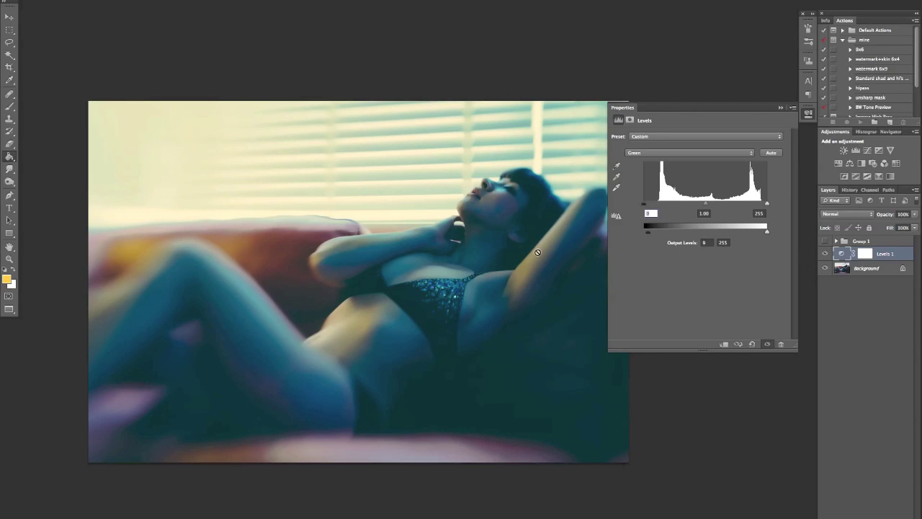
click(806, 113)
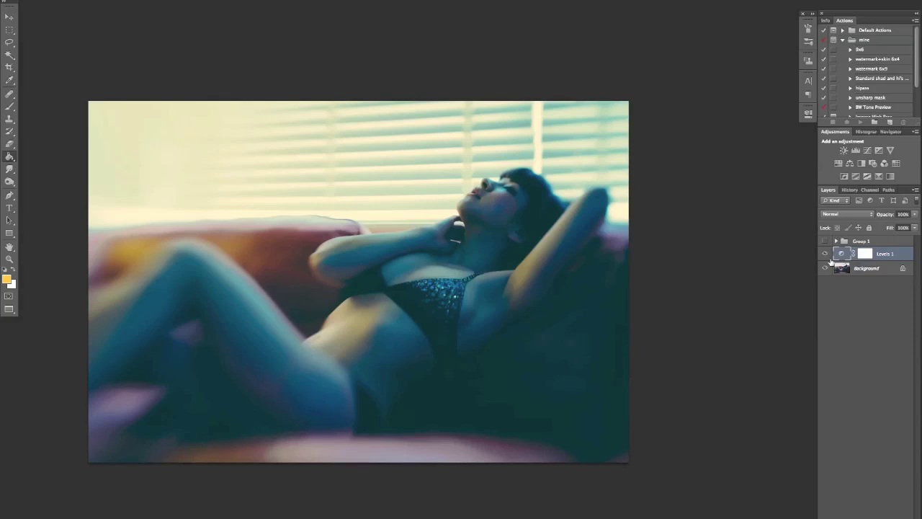
- Hide the Levels layer and add a Curves adjustment above it, with the Blue channel ready for editing
click(826, 254)
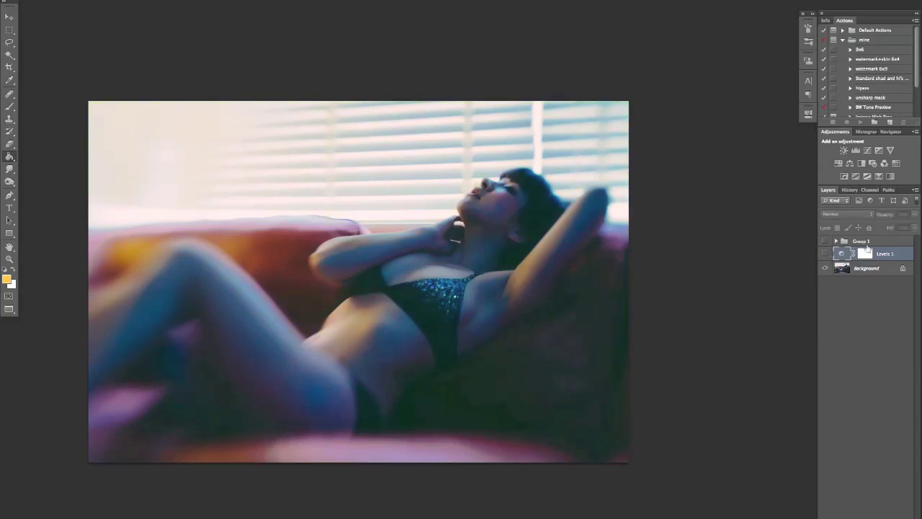
click(867, 150)
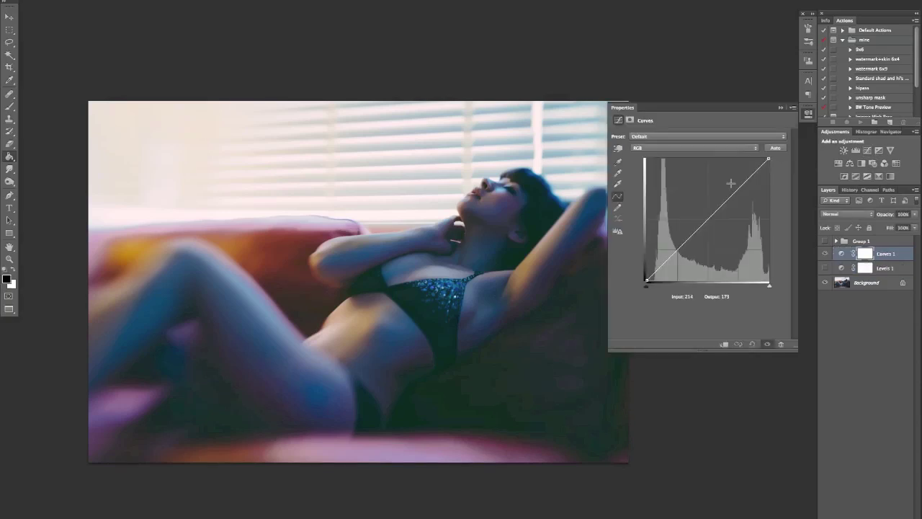
click(706, 148)
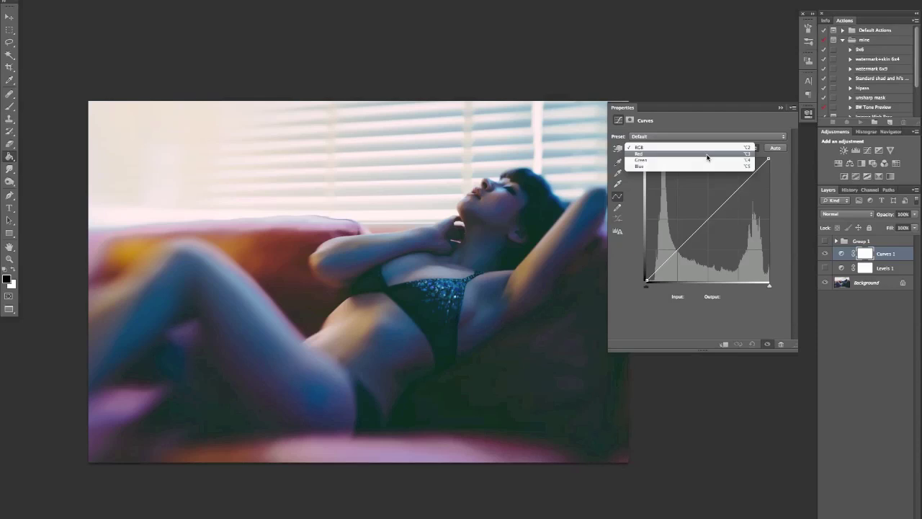
click(707, 154)
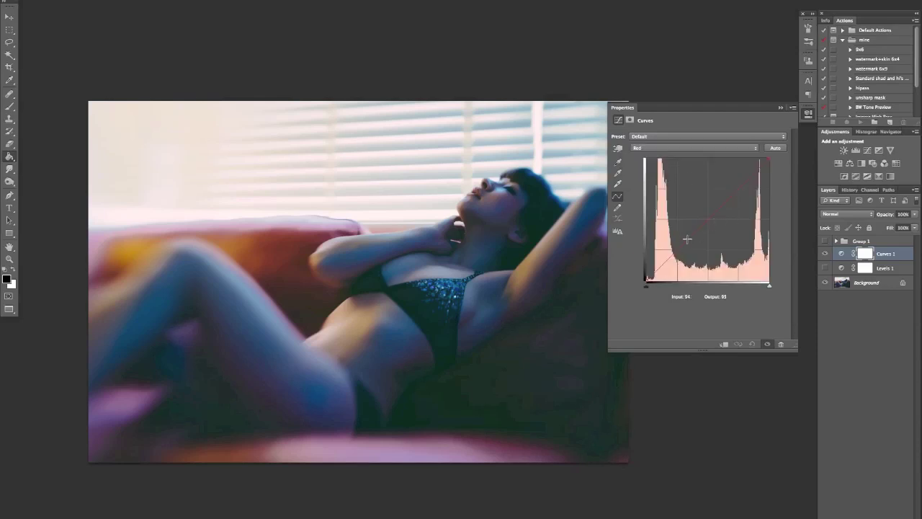
click(685, 148)
click(692, 164)
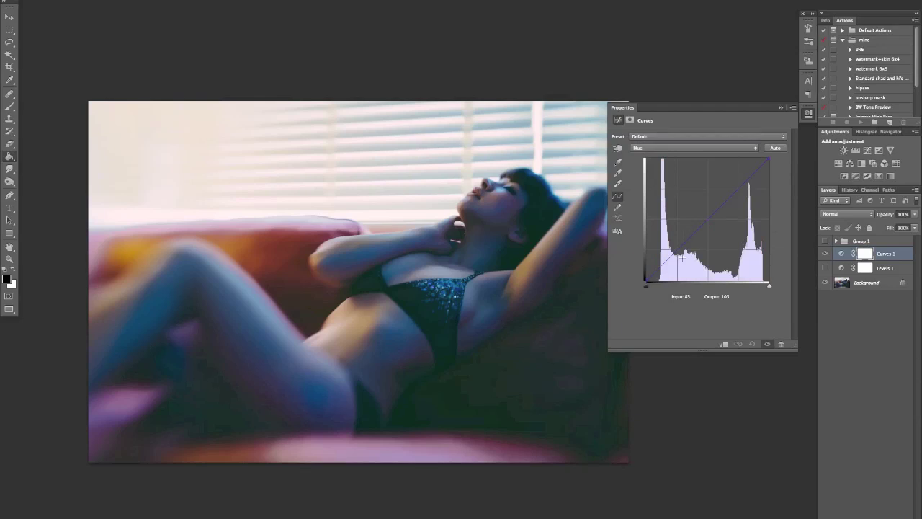
- Lift the Blue curve's black point and shape the curve with one shadow point and one highlight point
drag(647, 280, 644, 268)
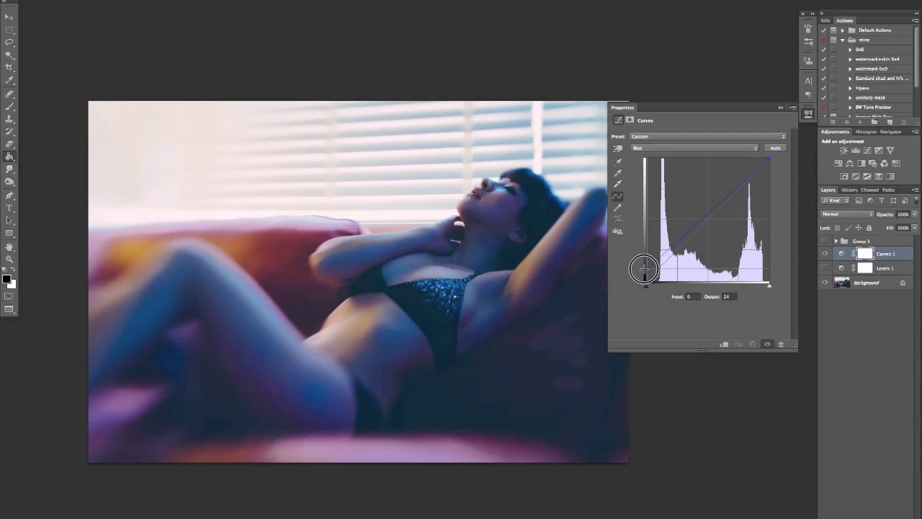
click(703, 220)
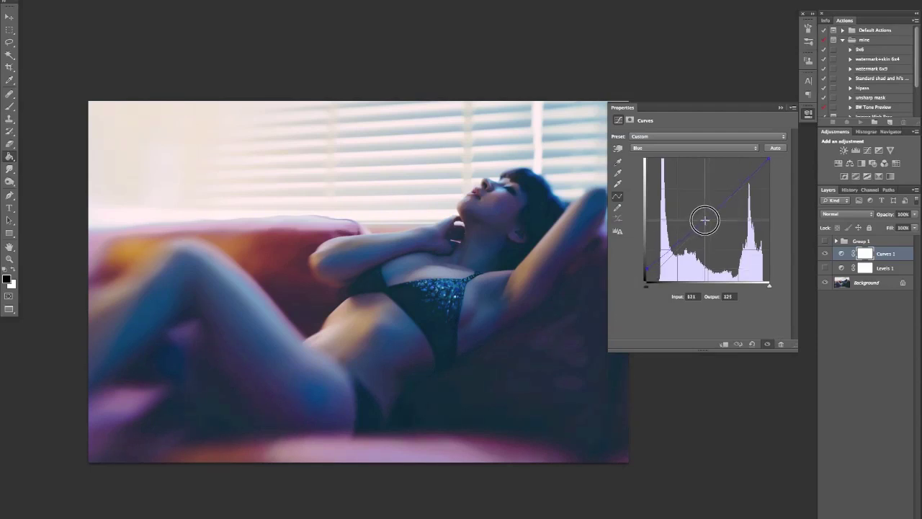
drag(705, 220, 647, 252)
drag(723, 207, 741, 190)
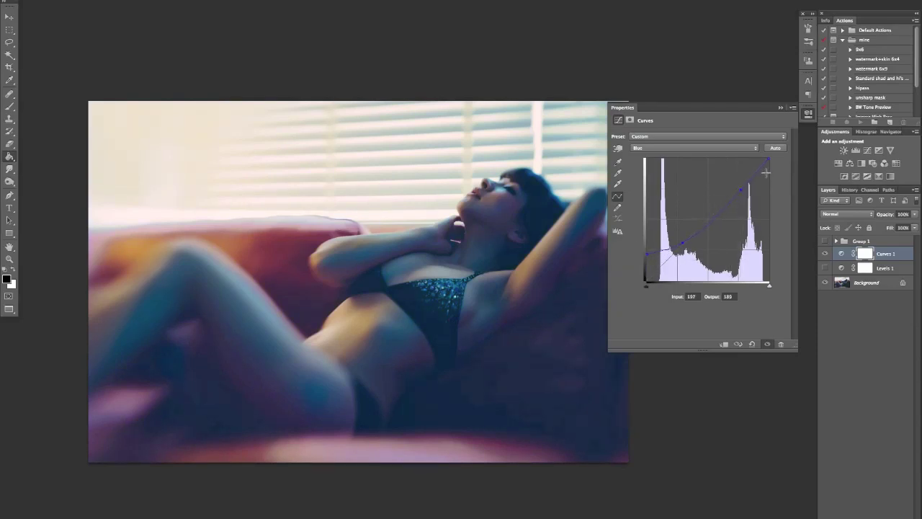
- Lower the Blue curve's white point, fine-tune the lifted black point and set the highlight point to input 202, output 176
drag(769, 159, 770, 173)
drag(682, 247, 648, 250)
click(742, 189)
drag(766, 166, 785, 170)
mouse_move(647, 249)
mouse_down()
mouse_move(647, 216)
mouse_move(638, 252)
mouse_up()
drag(768, 167, 744, 196)
click(742, 193)
- Raise the Green curve's midpoint slightly, to input 129 and output 135
click(706, 149)
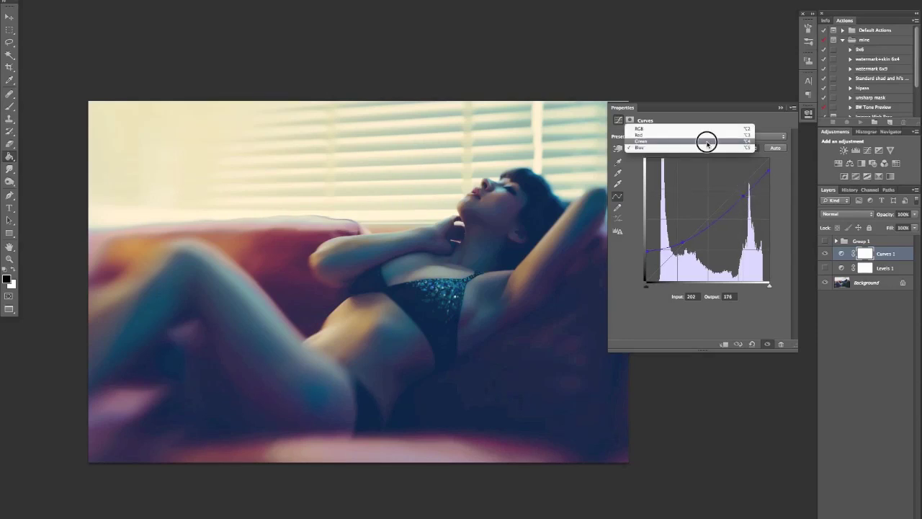
click(707, 137)
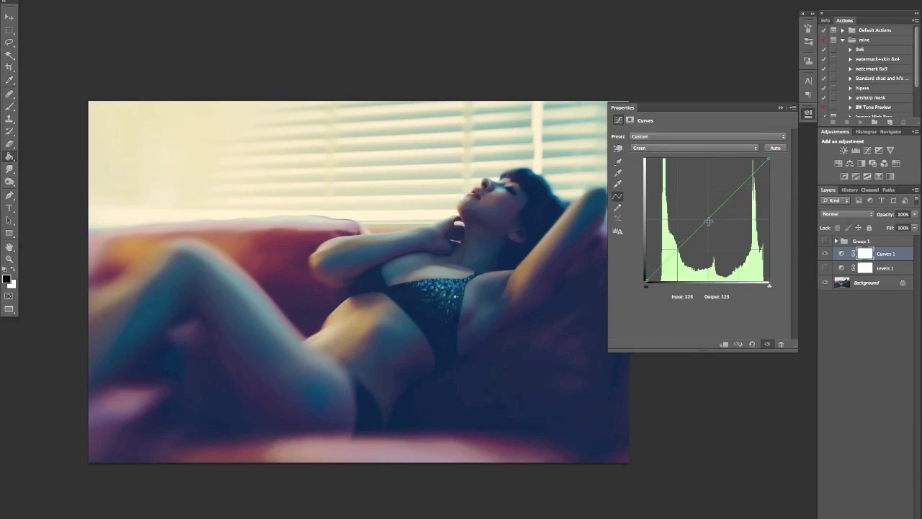
mouse_move(708, 219)
mouse_down()
mouse_move(700, 211)
mouse_move(717, 229)
mouse_move(709, 214)
mouse_up()
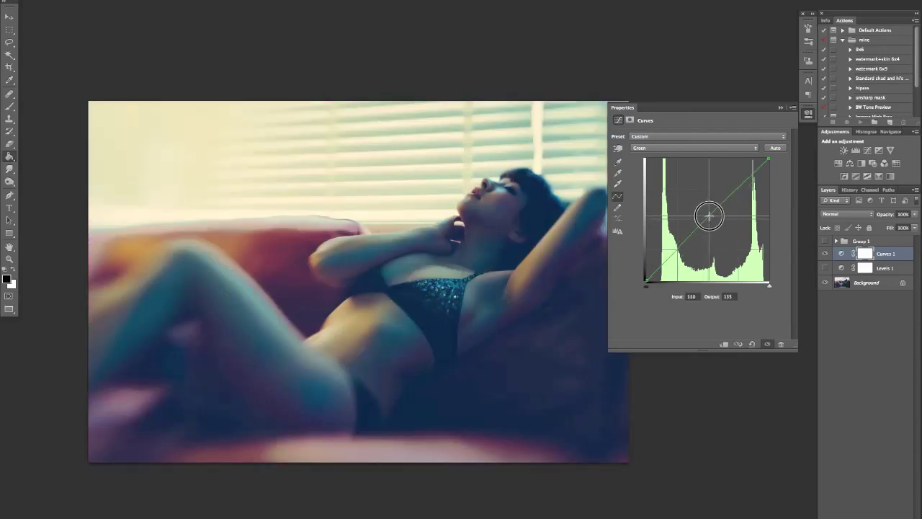
- Try adjusting the Red curve's midpoint and black point in the Curves adjustment
click(671, 148)
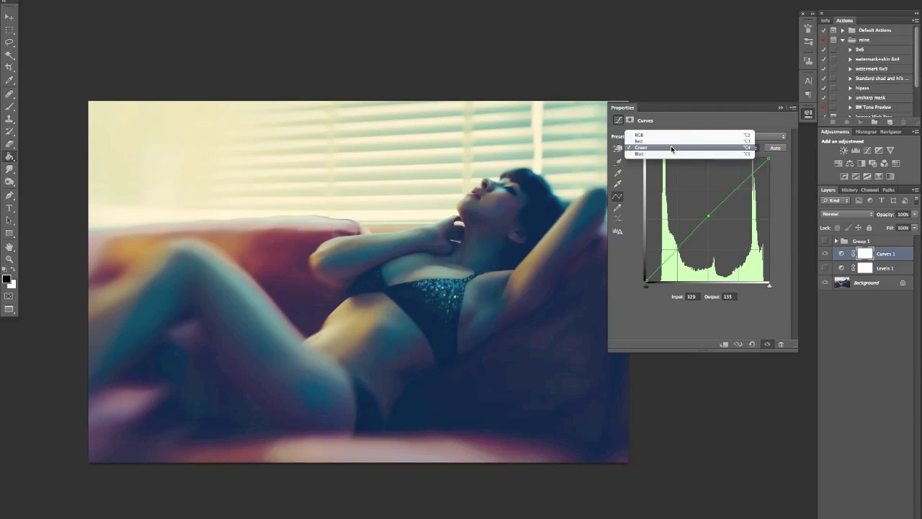
click(669, 142)
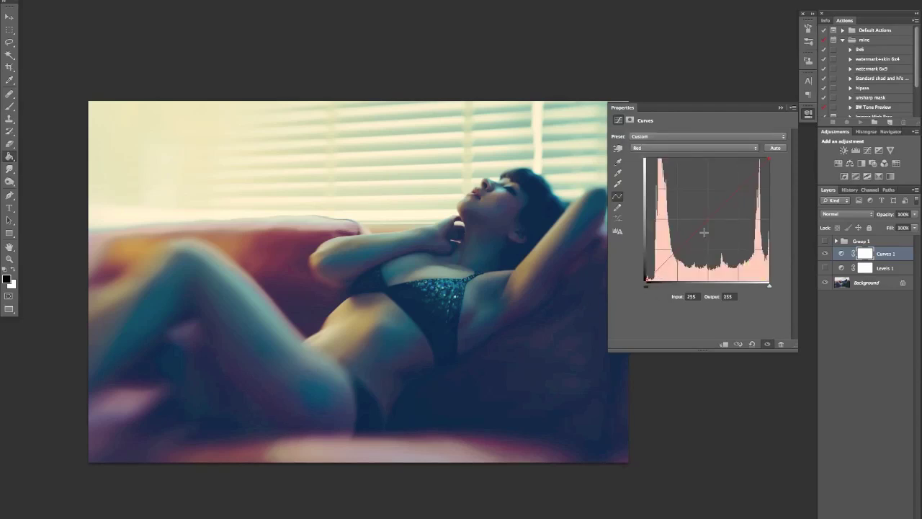
drag(706, 216, 555, 205)
drag(645, 282, 623, 304)
click(809, 113)
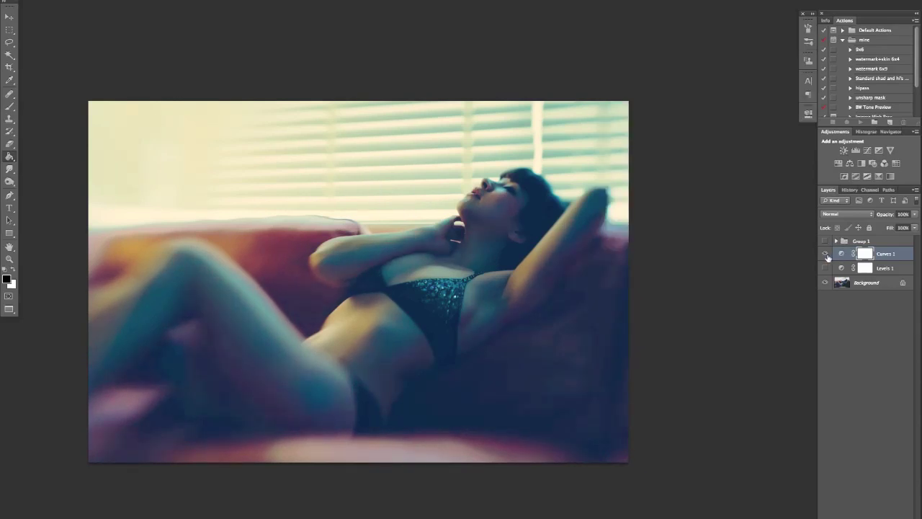
- Compare the Curves, Levels and grouped fill-layer toning with the original photo by toggling each one's visibility
click(826, 254)
click(825, 268)
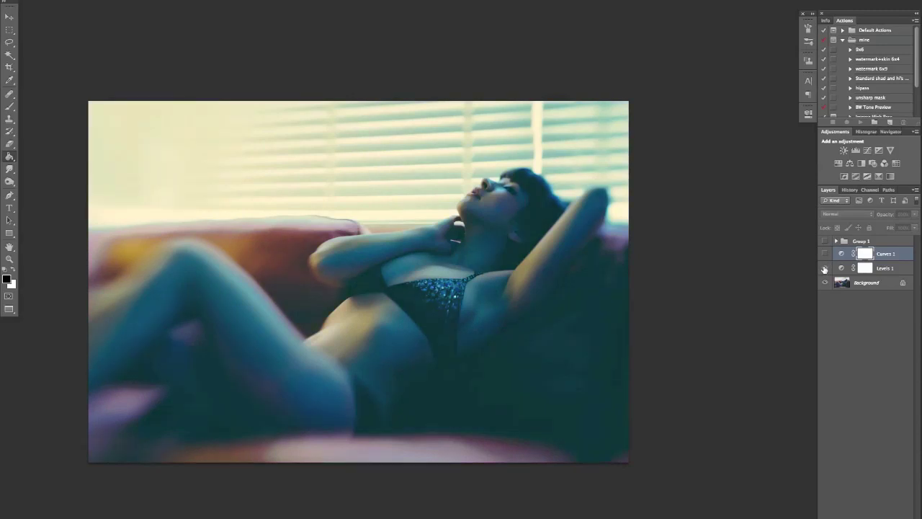
click(825, 268)
click(825, 255)
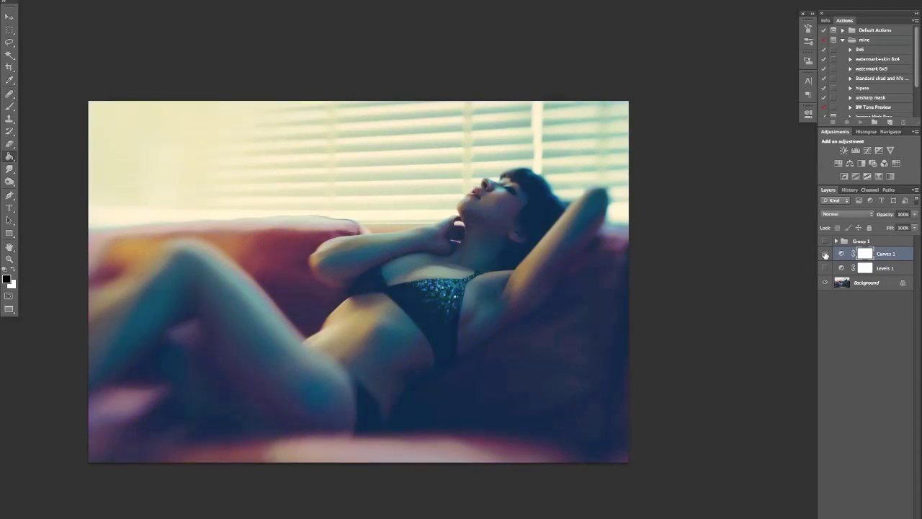
click(826, 254)
click(826, 241)
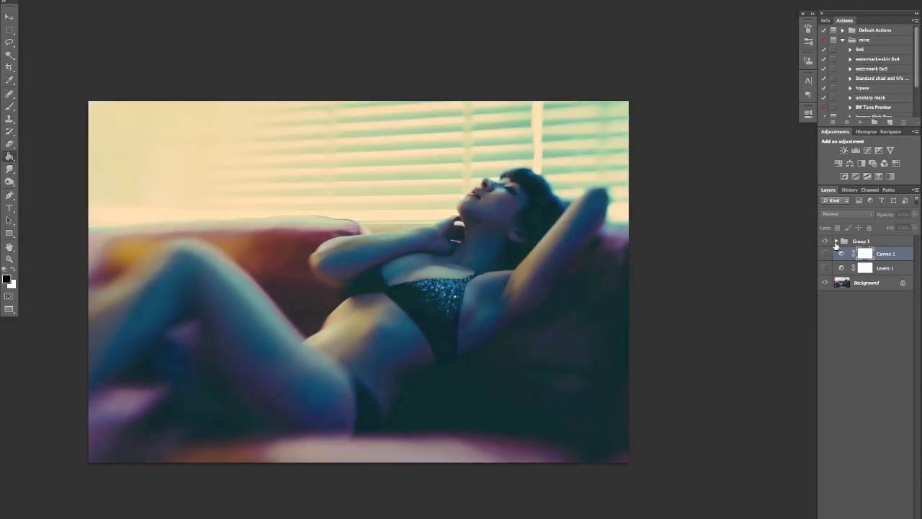
click(836, 241)
click(836, 242)
click(825, 241)
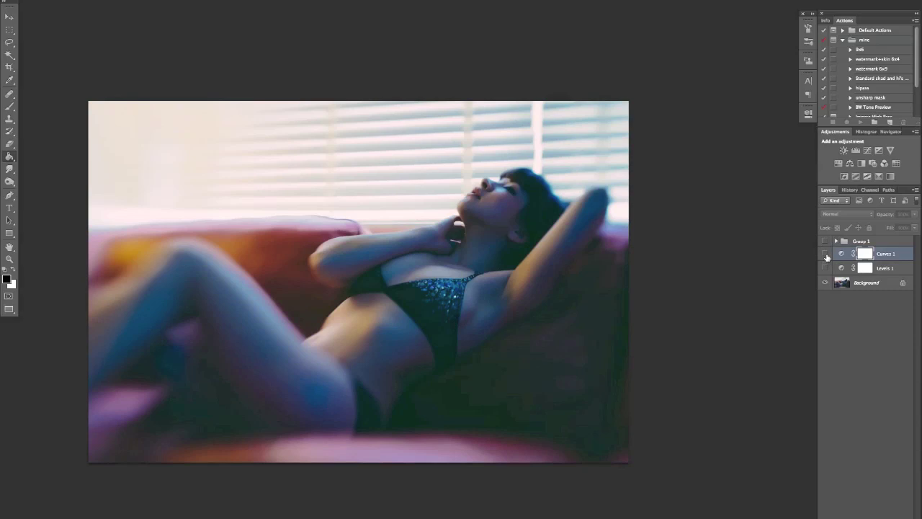
click(825, 254)
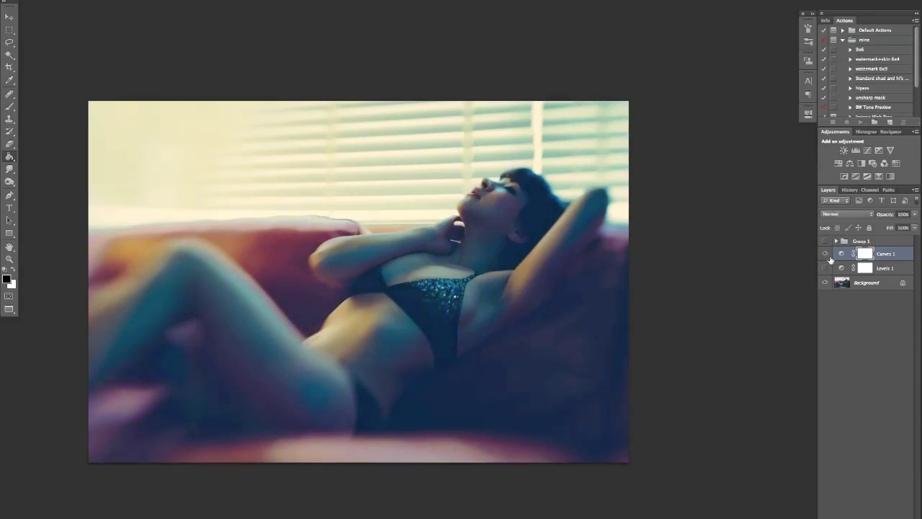
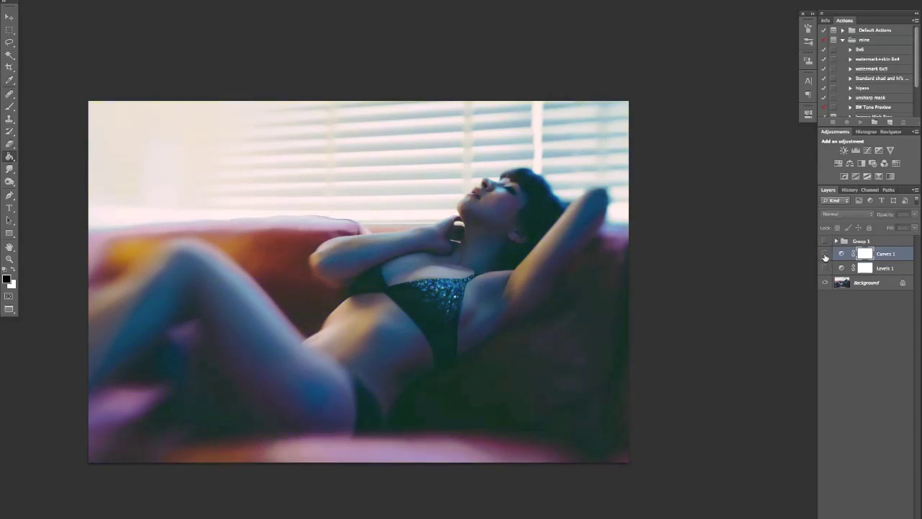
- Duplicate the Background layer into a new document
click(863, 284)
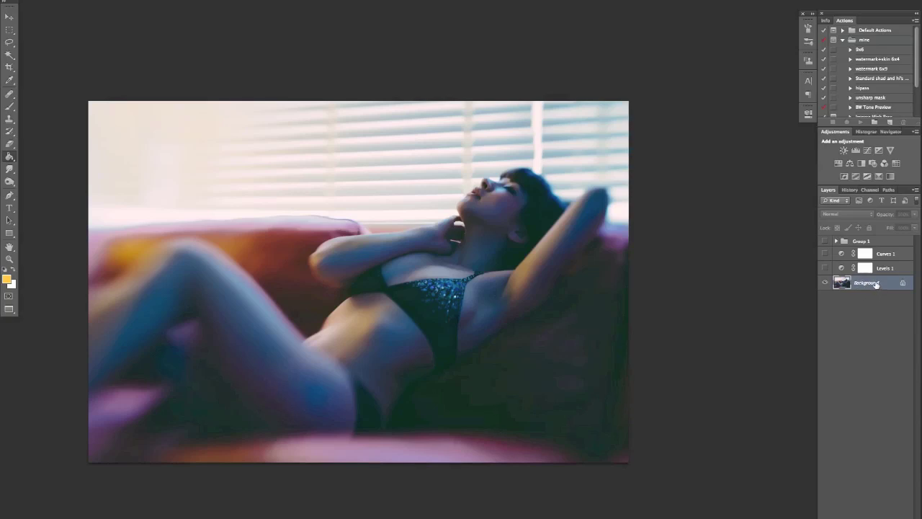
right_click(877, 285)
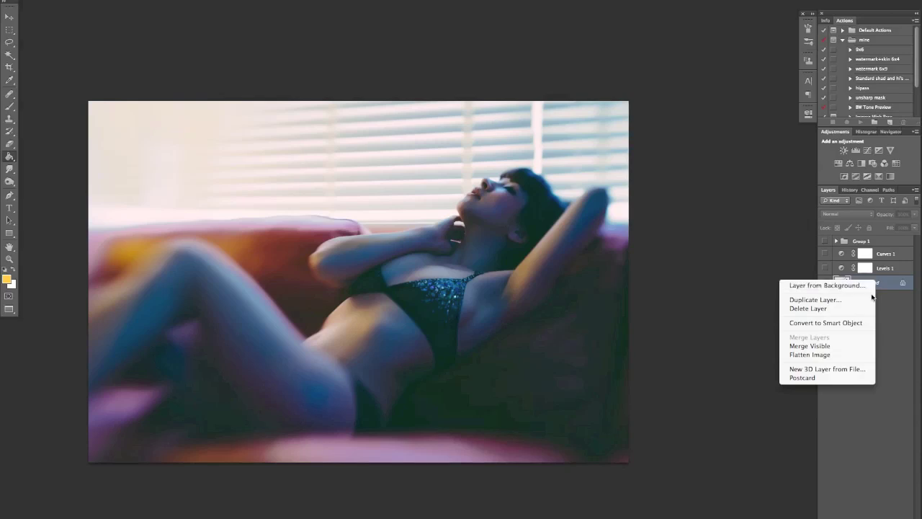
click(868, 299)
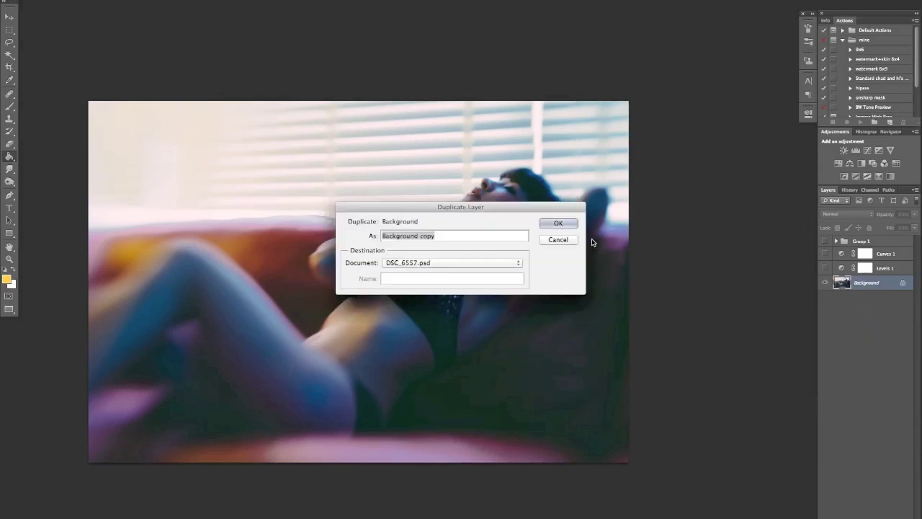
click(496, 262)
click(496, 271)
click(545, 225)
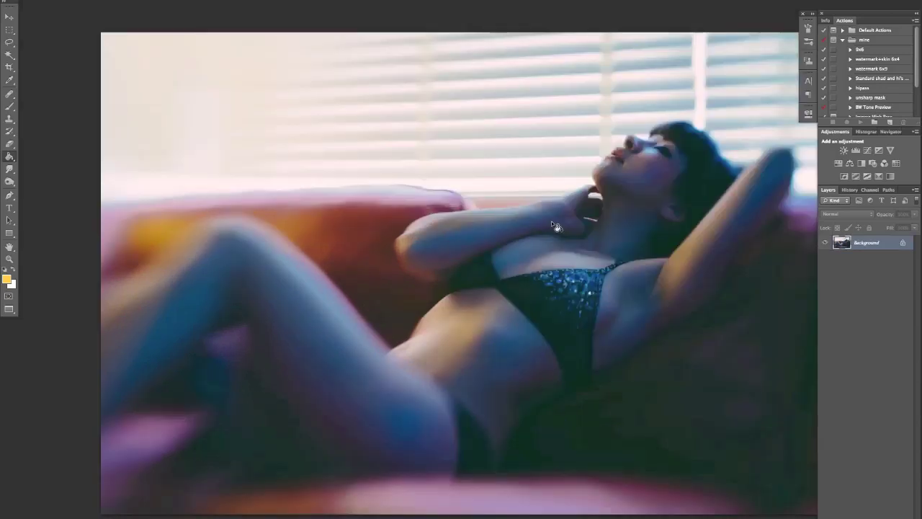
key(ctrl+minus)
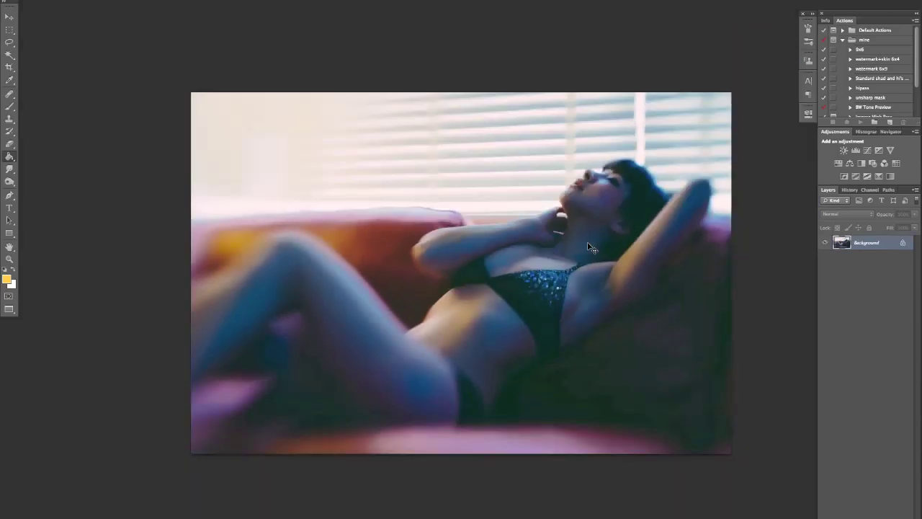
drag(589, 243, 497, 247)
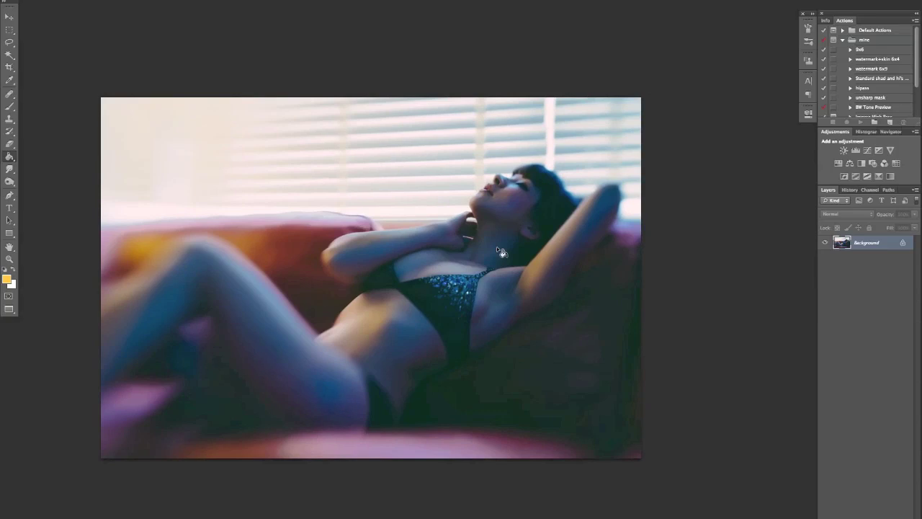
key(ctrl+Tab)
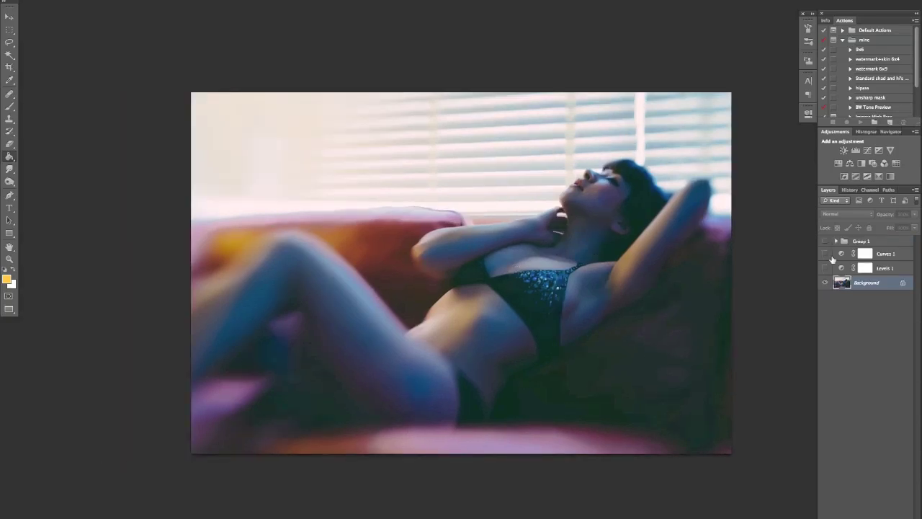
click(121, 0)
mouse_move(144, 0)
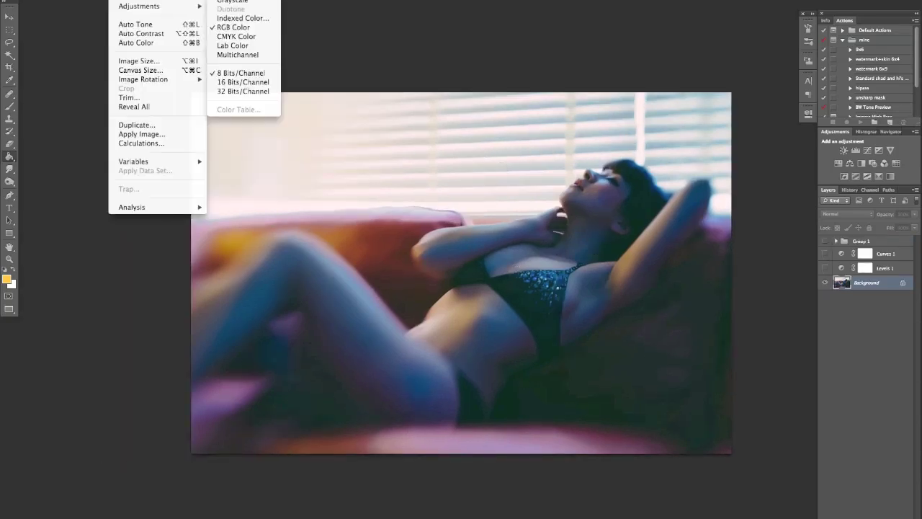
click(254, 30)
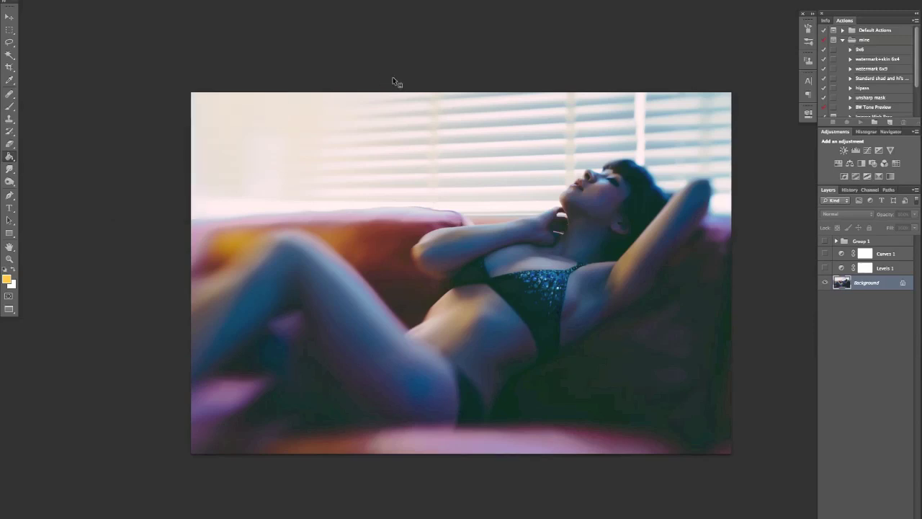
- Convert the duplicate document to Lab Color mode and add a Curves adjustment layer to it
click(121, 0)
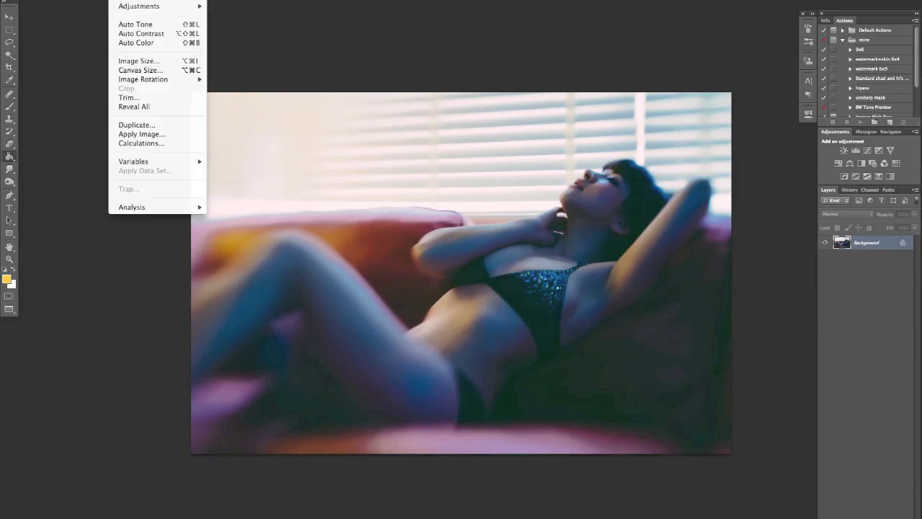
mouse_move(144, 0)
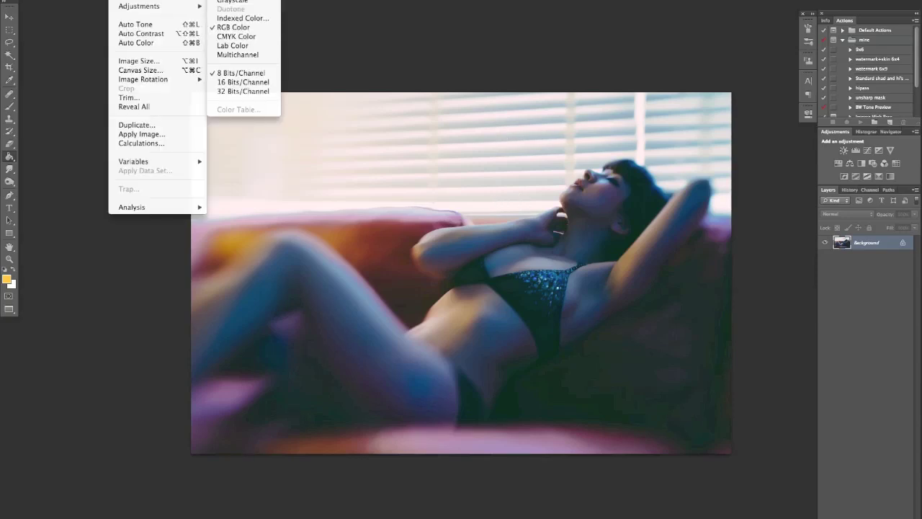
click(248, 45)
drag(495, 170, 393, 198)
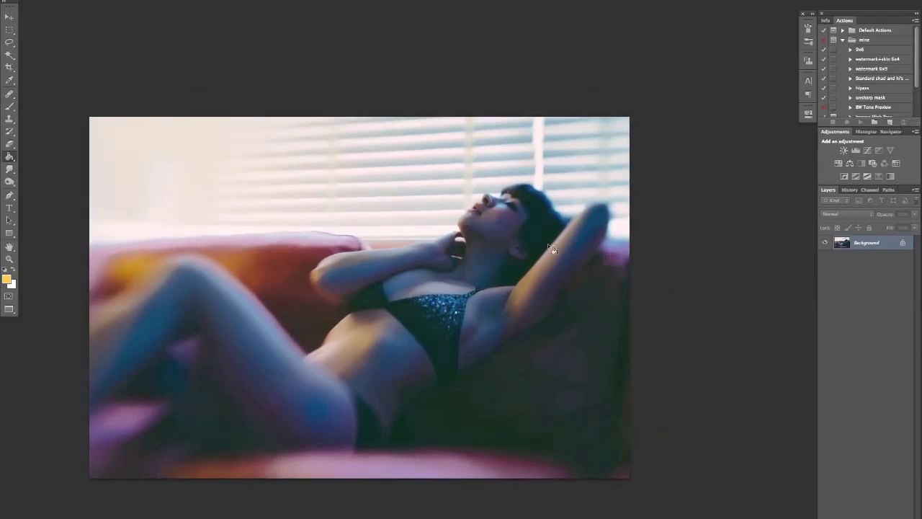
scroll(546, 243, down, 2)
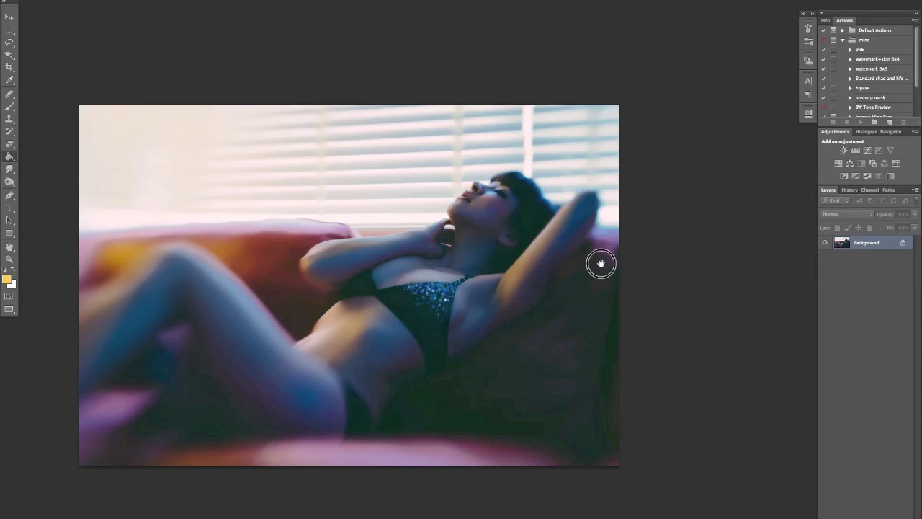
drag(599, 262, 595, 264)
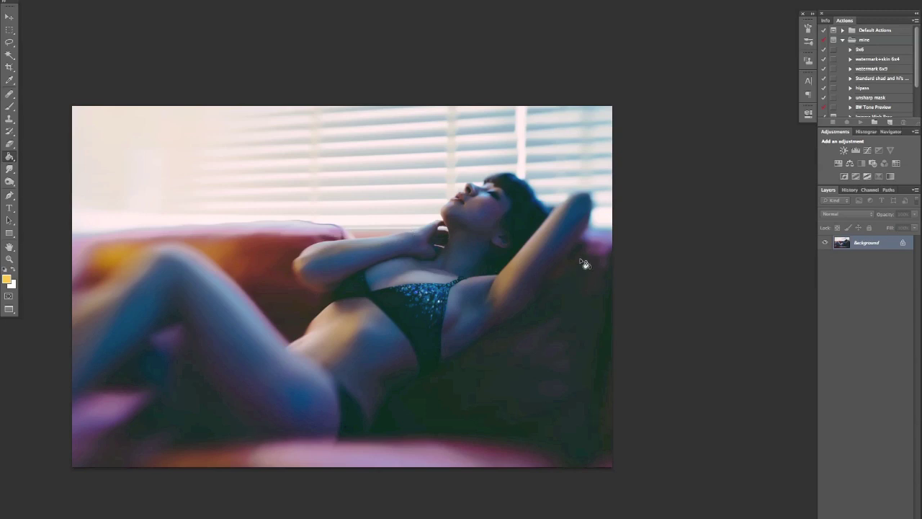
click(869, 152)
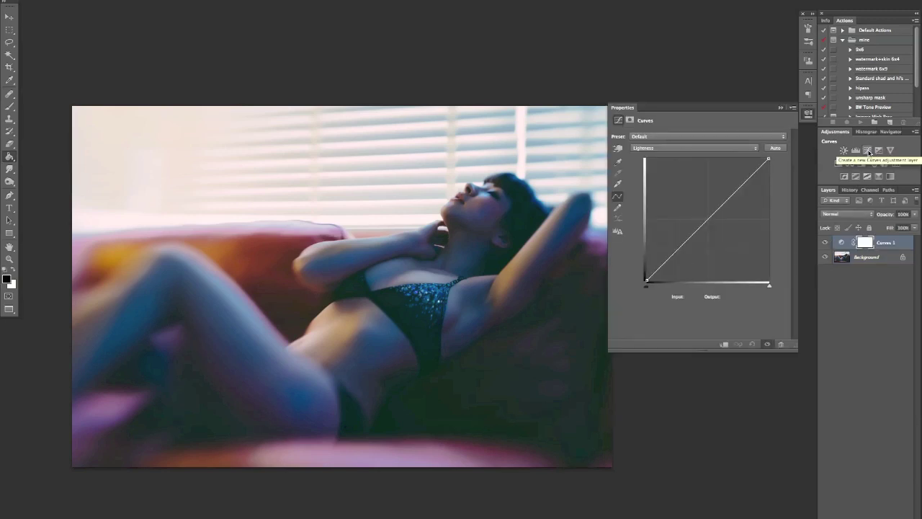
- Try shifting the midpoints of the Lightness and a curves to see how each channel affects the image
click(672, 148)
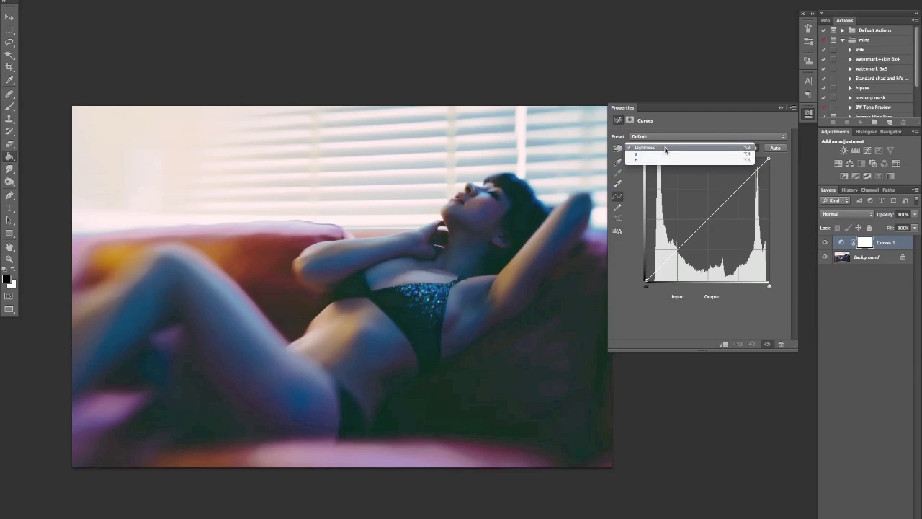
click(665, 150)
drag(703, 213, 574, 142)
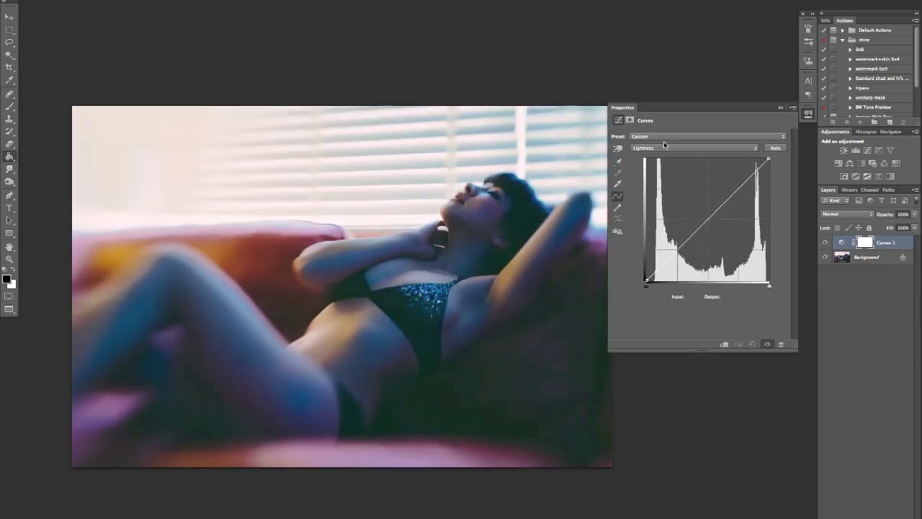
click(670, 148)
click(670, 153)
click(704, 212)
drag(704, 213, 506, 123)
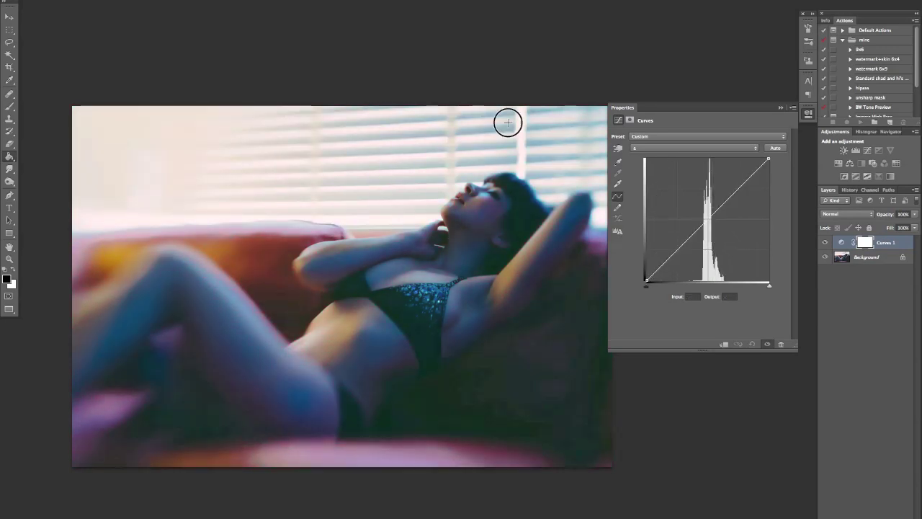
- Try shifting the midpoint of the b curve and the a curve again to compare their colour shifts
click(668, 149)
click(671, 155)
drag(709, 220, 574, 169)
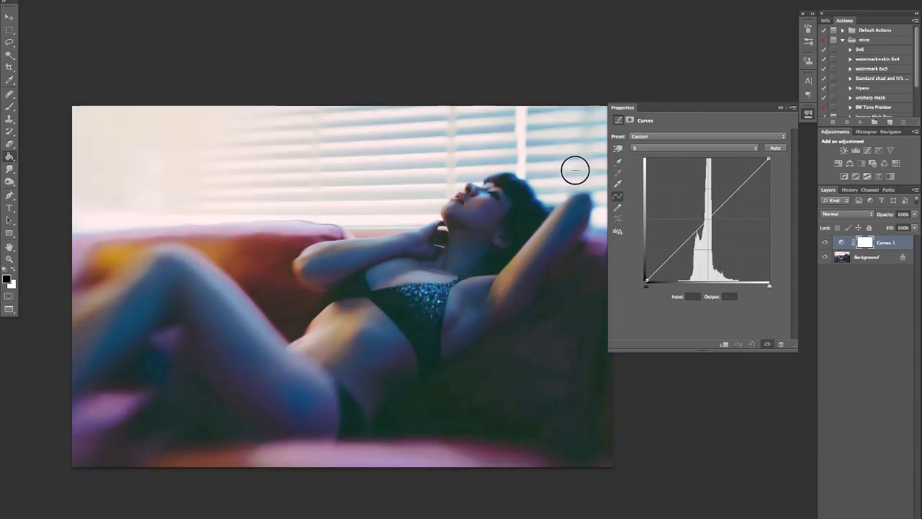
click(717, 152)
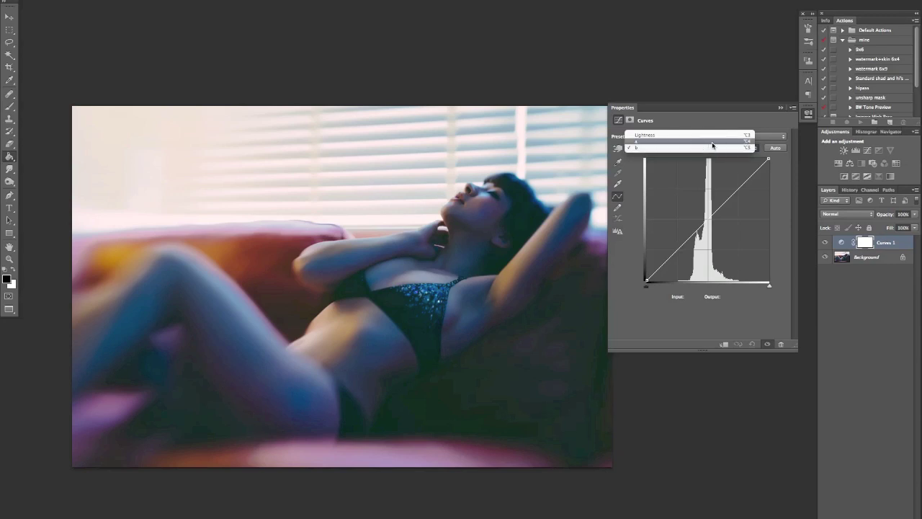
click(713, 143)
drag(713, 214, 577, 189)
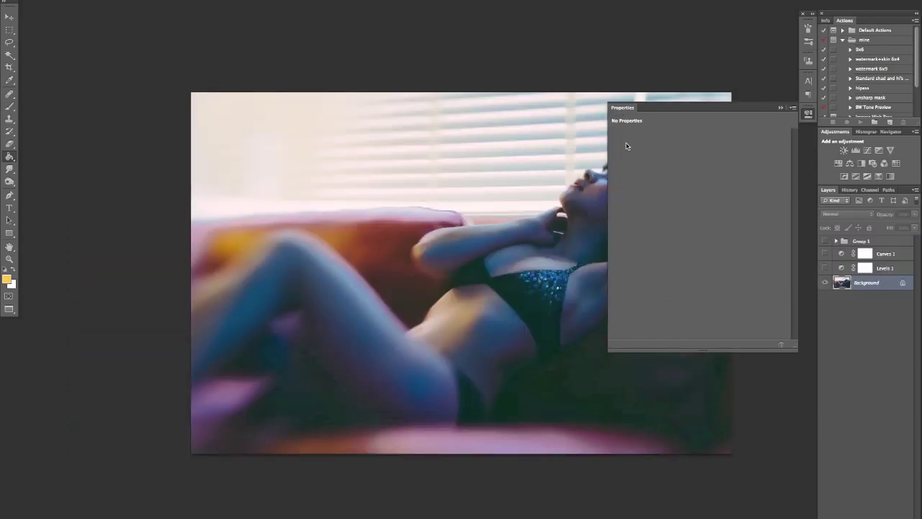
- In the original RGB document, add a Curves adjustment and try raising and lowering the Green curve's midpoint
drag(513, 174, 397, 173)
click(867, 150)
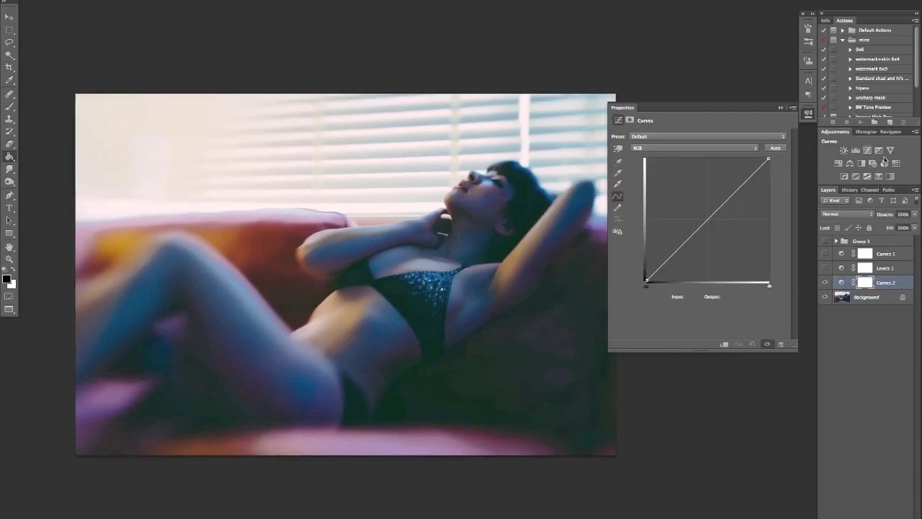
click(716, 148)
click(714, 159)
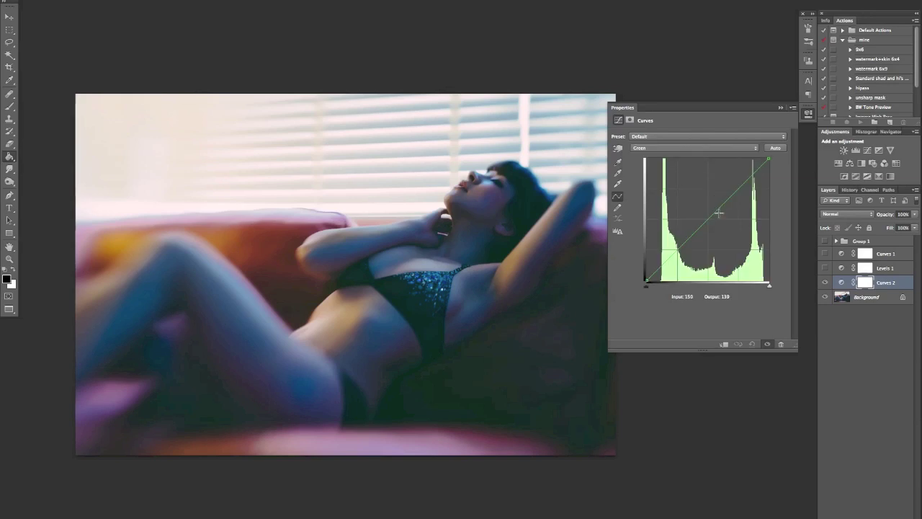
drag(709, 219, 692, 201)
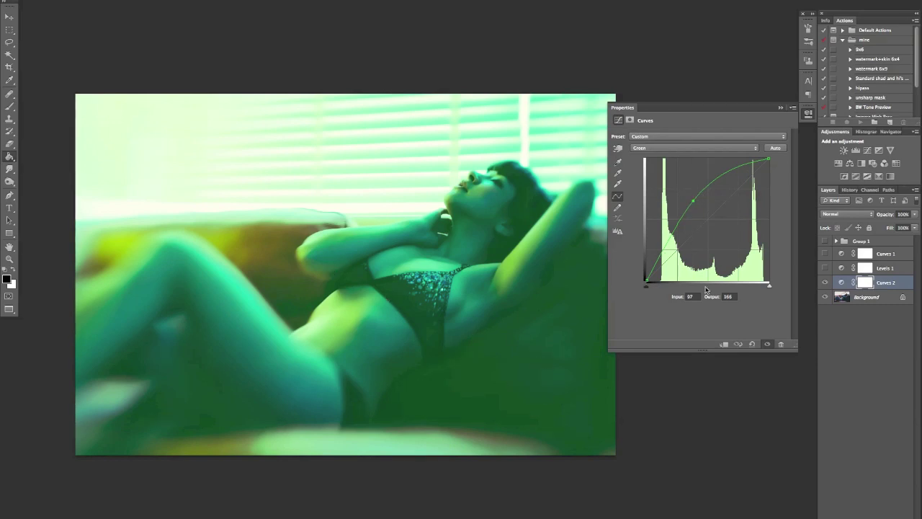
drag(693, 202, 729, 237)
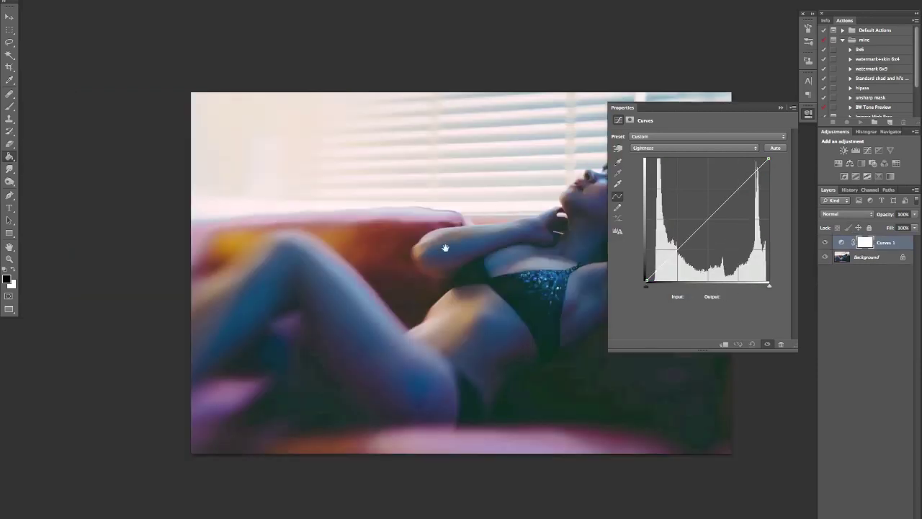
- In the Lab document, try lowering the a curve's midpoint, and its white point to output 64
drag(445, 247, 309, 255)
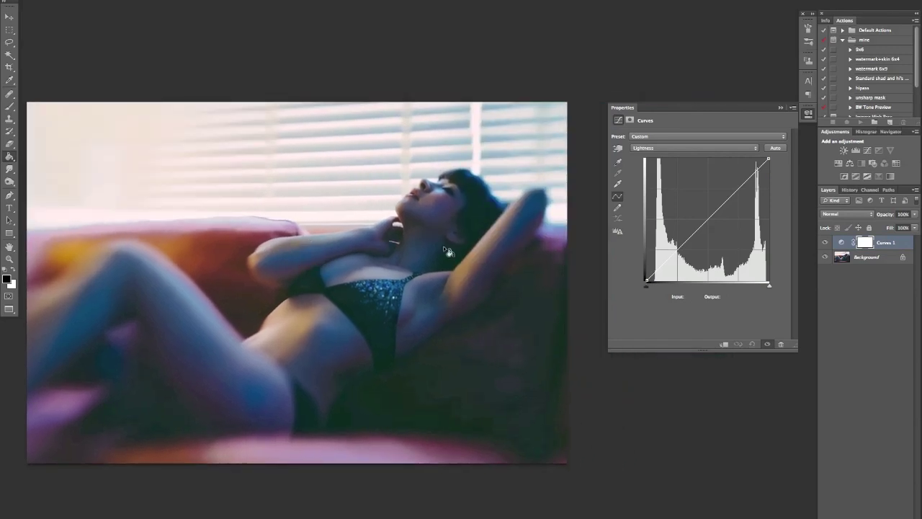
click(706, 147)
click(705, 160)
mouse_move(709, 219)
mouse_down()
mouse_move(689, 207)
mouse_move(714, 232)
mouse_up()
drag(715, 236, 603, 165)
click(769, 157)
drag(769, 158, 782, 190)
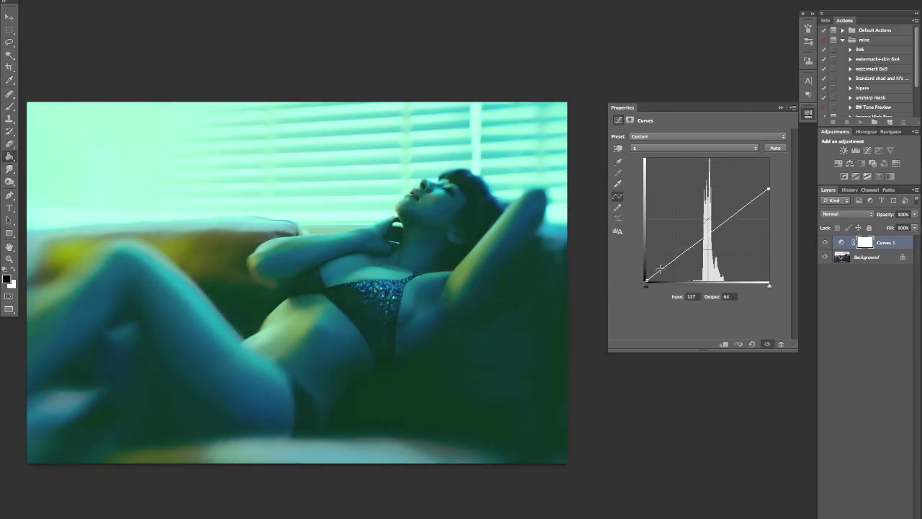
- Try raising the a curve's black point and bending the curve, and return both end points to their corners
drag(647, 280, 624, 255)
mouse_move(770, 188)
mouse_down()
mouse_move(768, 206)
mouse_move(770, 186)
mouse_move(769, 197)
mouse_up()
drag(709, 221, 742, 214)
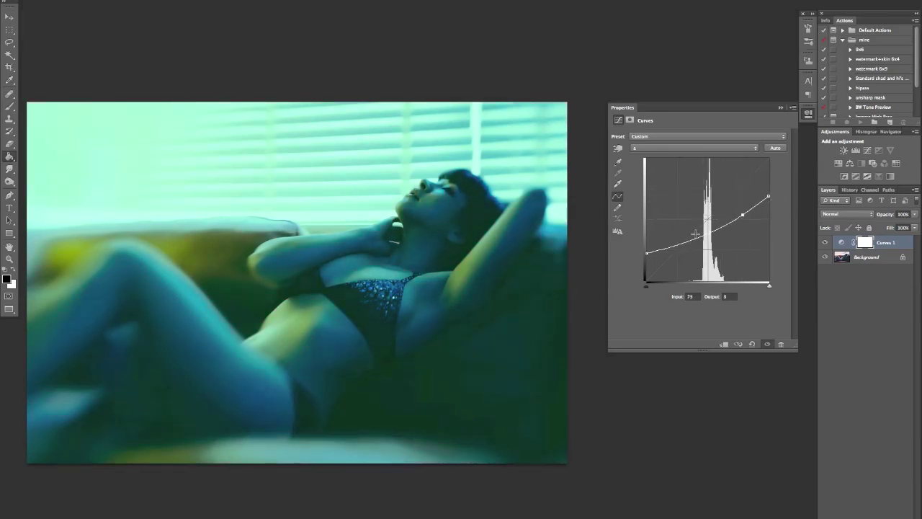
drag(663, 240, 683, 252)
drag(742, 214, 771, 196)
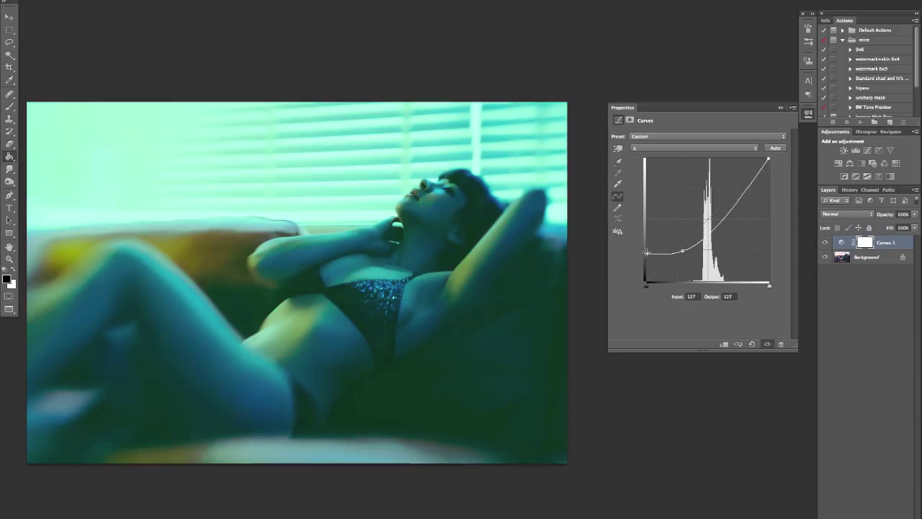
drag(647, 253, 642, 282)
- Shape the a curve into an S-curve with points at input 70, output 85 and input -57, output -72
drag(749, 178, 741, 178)
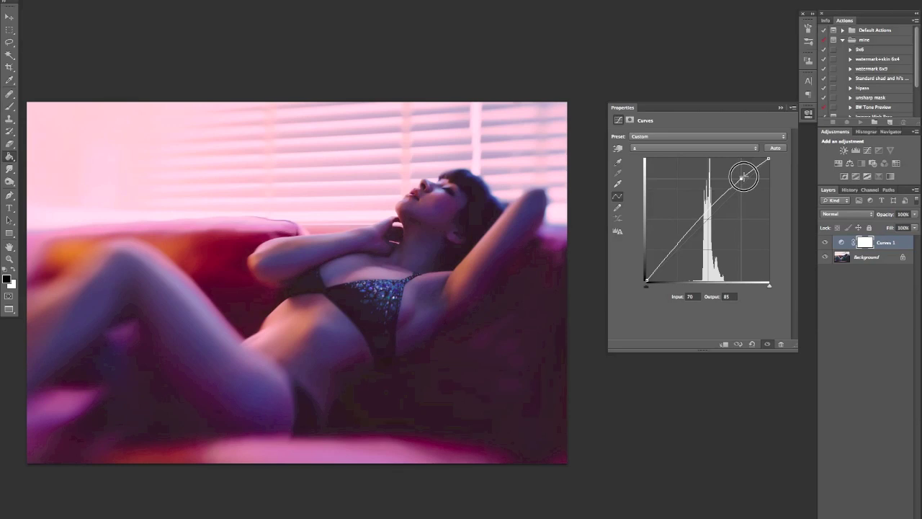
click(678, 249)
drag(678, 249, 680, 254)
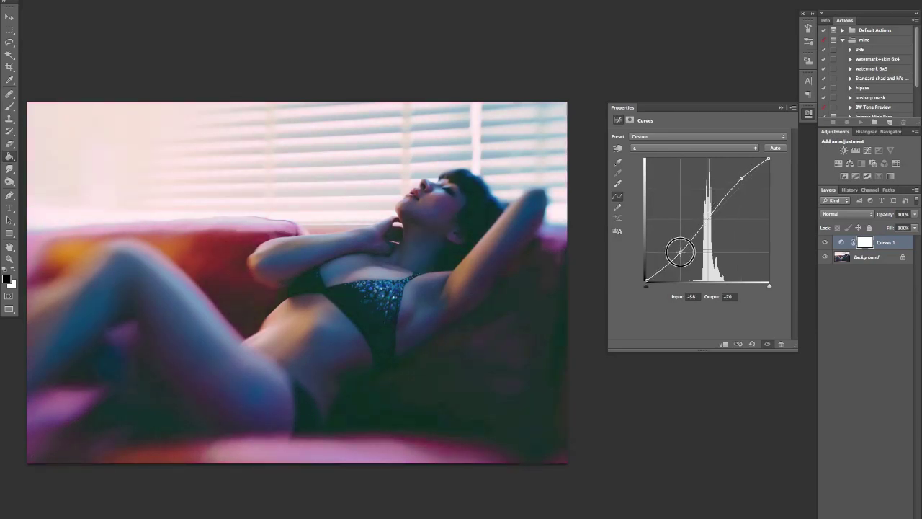
- Shape the b curve into a gentle S-curve with a raised upper point and a lower point at input -53, output -71
click(670, 151)
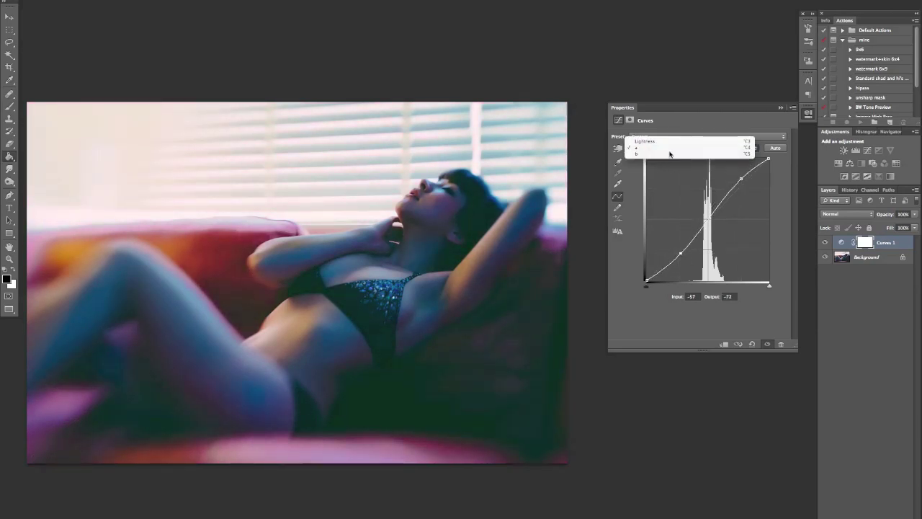
click(671, 158)
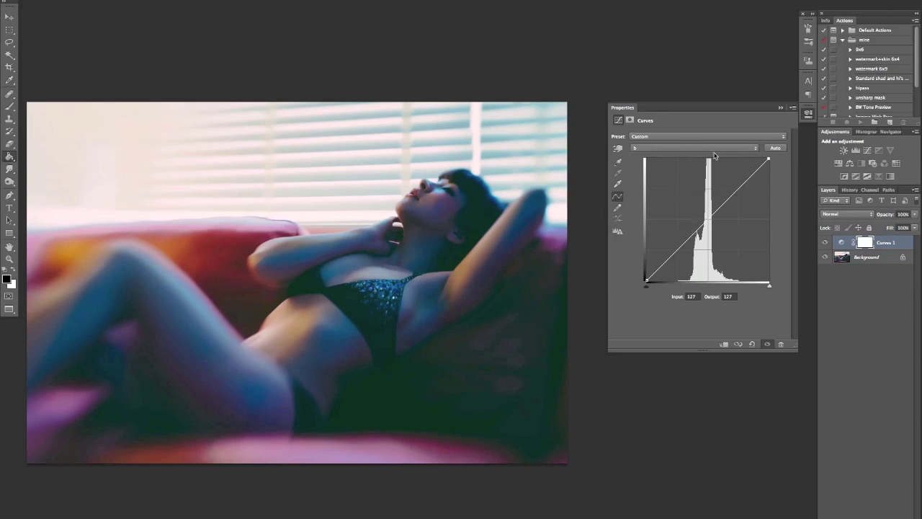
click(697, 201)
drag(697, 201, 745, 176)
click(685, 244)
mouse_move(685, 243)
mouse_down()
mouse_move(670, 251)
mouse_move(683, 252)
mouse_up()
click(743, 176)
drag(743, 176, 747, 176)
mouse_move(681, 254)
mouse_down()
mouse_move(669, 251)
mouse_move(683, 253)
mouse_up()
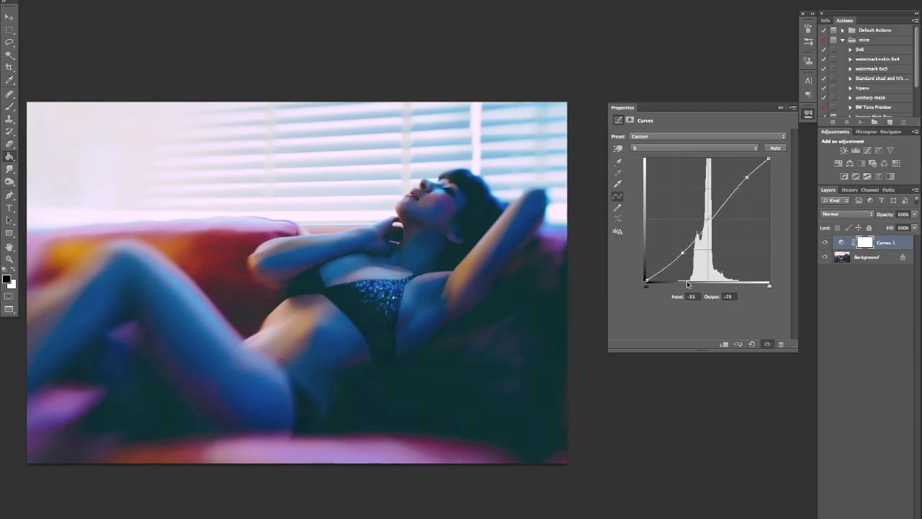
- Flatten the Lab document and copy its toned image into DSC_6557.psd as a new layer
mouse_move(419, 253)
mouse_down()
mouse_move(486, 252)
mouse_move(405, 253)
mouse_up()
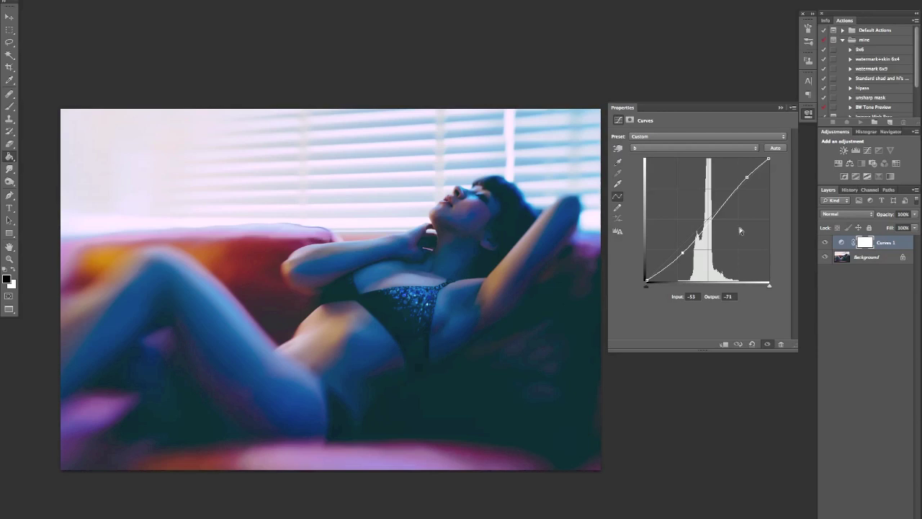
key(Delete)
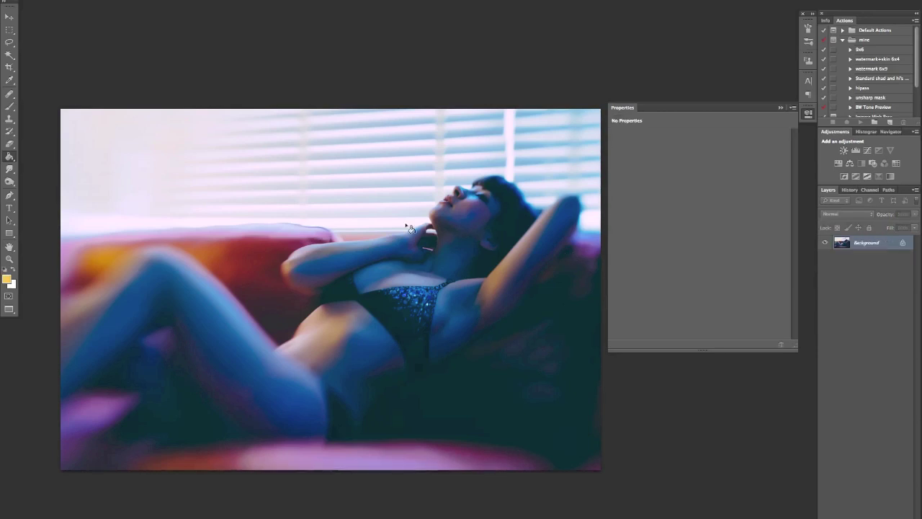
key(f)
key(f)
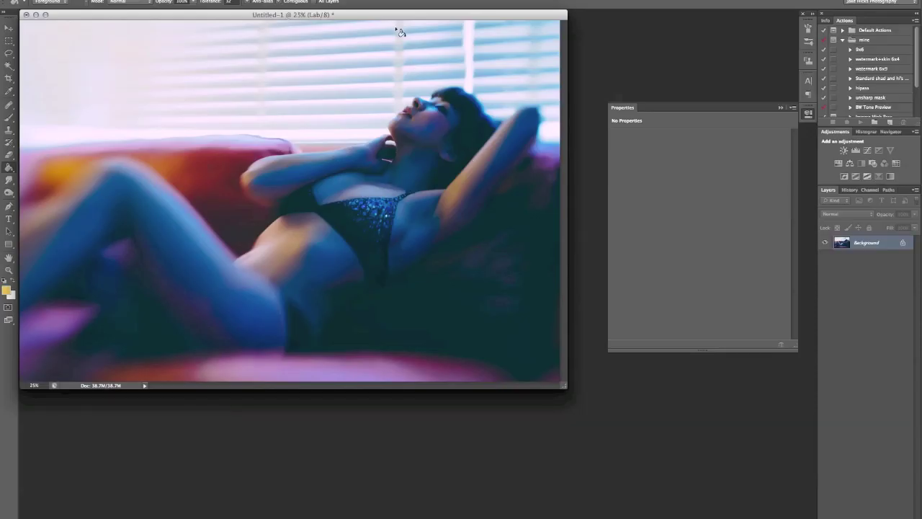
drag(392, 16, 565, 257)
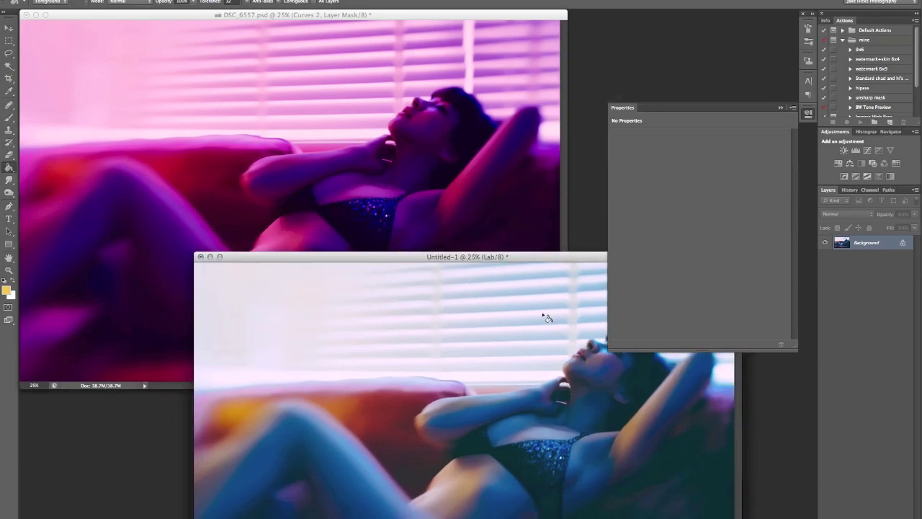
key(v)
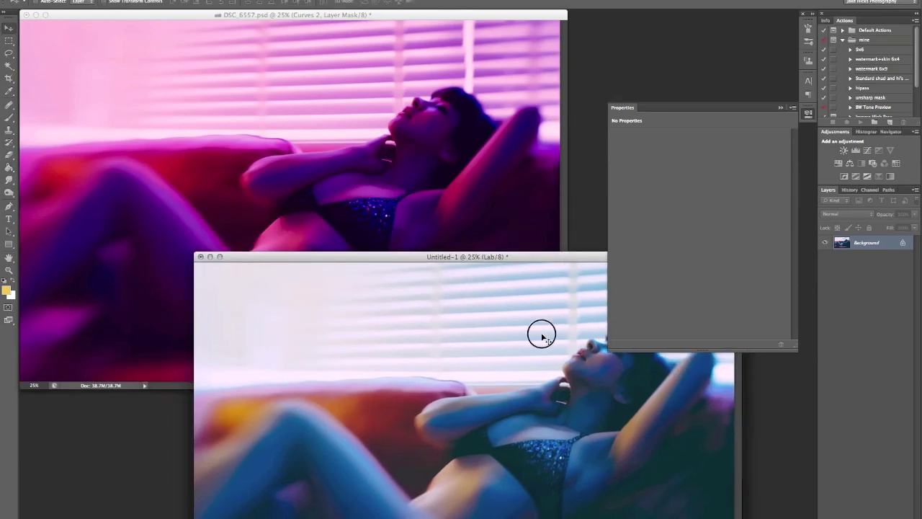
click(406, 146)
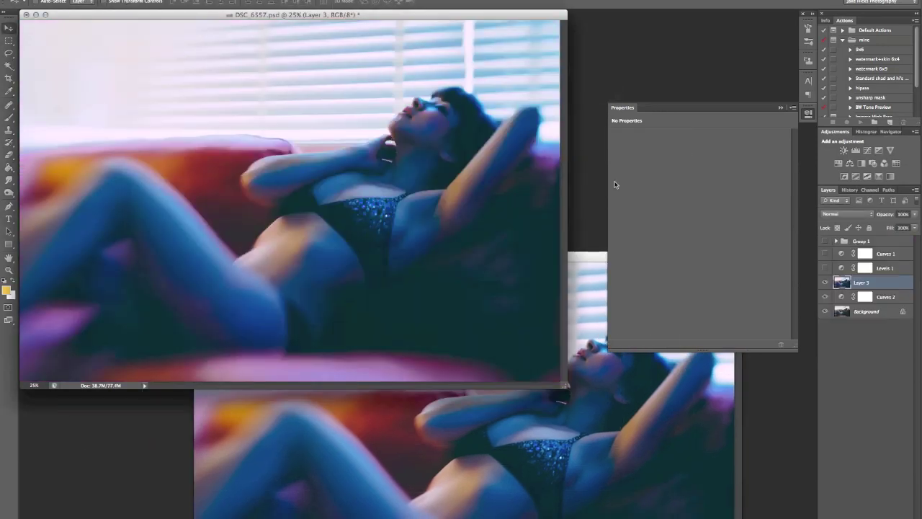
- Delete the Curves 2 adjustment layer and rename the copied image layer as LAB
click(825, 296)
drag(909, 514, 906, 511)
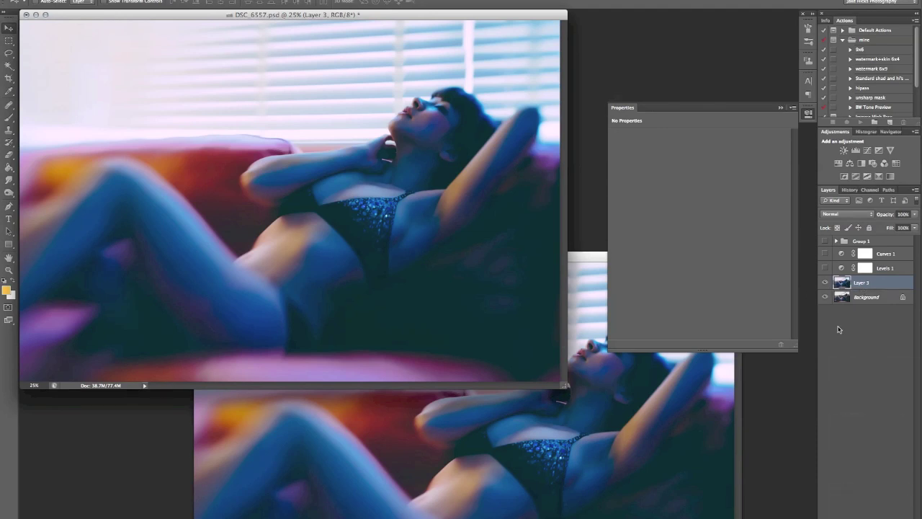
click(826, 283)
click(826, 283)
double_click(862, 282)
text(LAB)
key(Return)
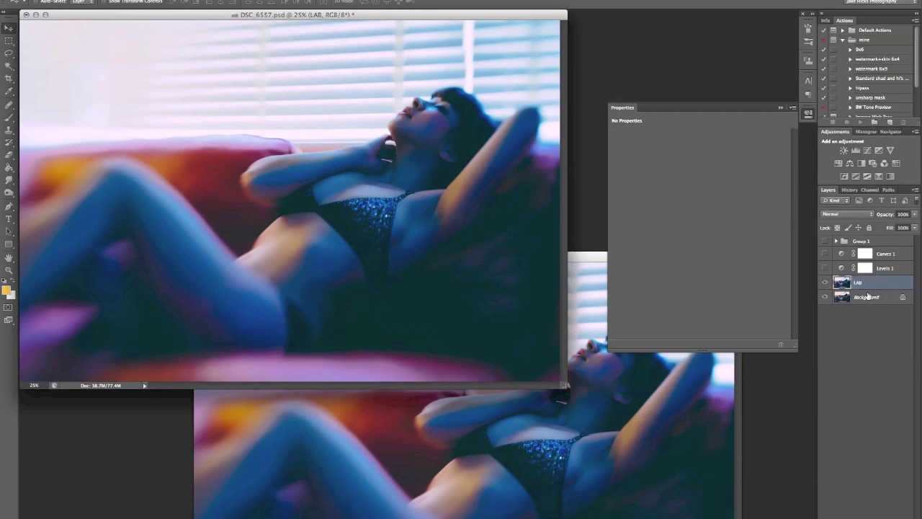
- Compare the Lab toning with the original photo by toggling the LAB layer's visibility
click(826, 282)
click(826, 283)
click(827, 283)
click(826, 283)
click(827, 284)
click(826, 283)
click(827, 283)
- Reduce the LAB layer's opacity to about 65%
drag(888, 214, 873, 218)
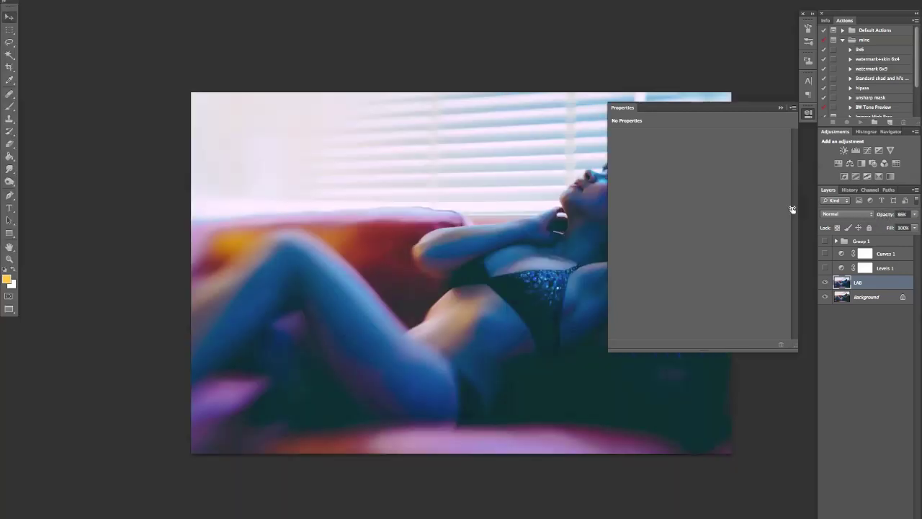
drag(521, 169, 368, 166)
drag(889, 214, 878, 219)
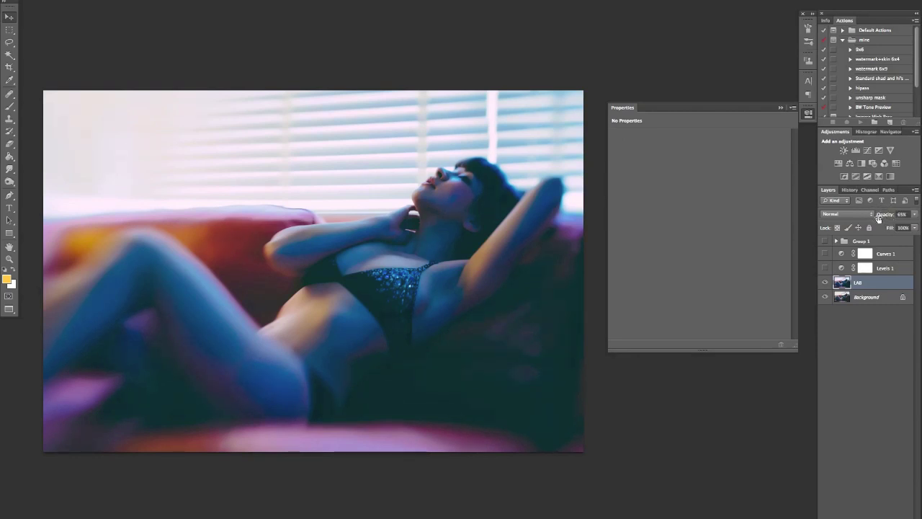
- Compare the Levels 1, Curves 1, Group 1 and LAB tonings by showing each alone over the Background, finishing with LAB visible
click(825, 282)
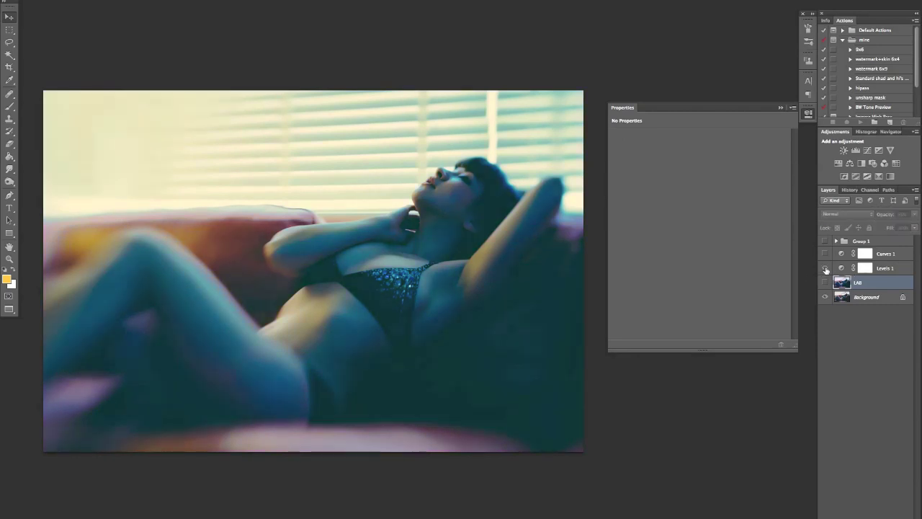
click(826, 268)
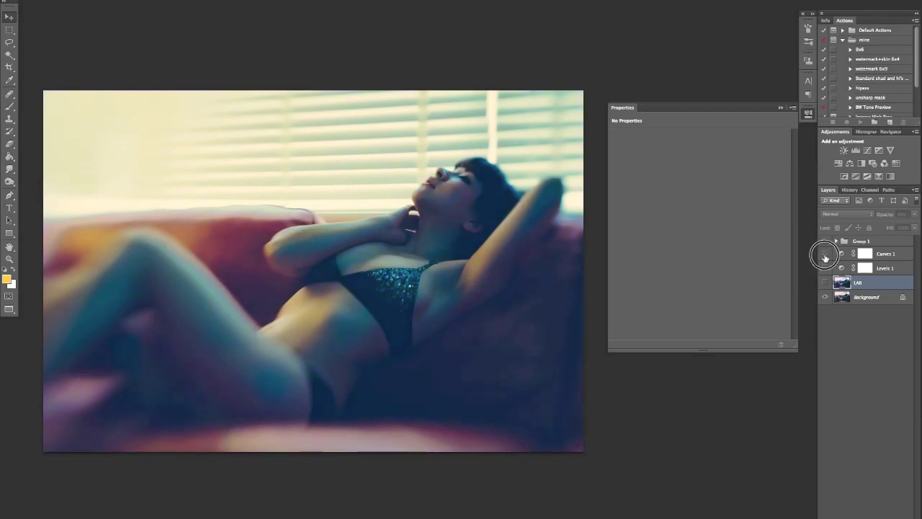
click(825, 243)
click(823, 283)
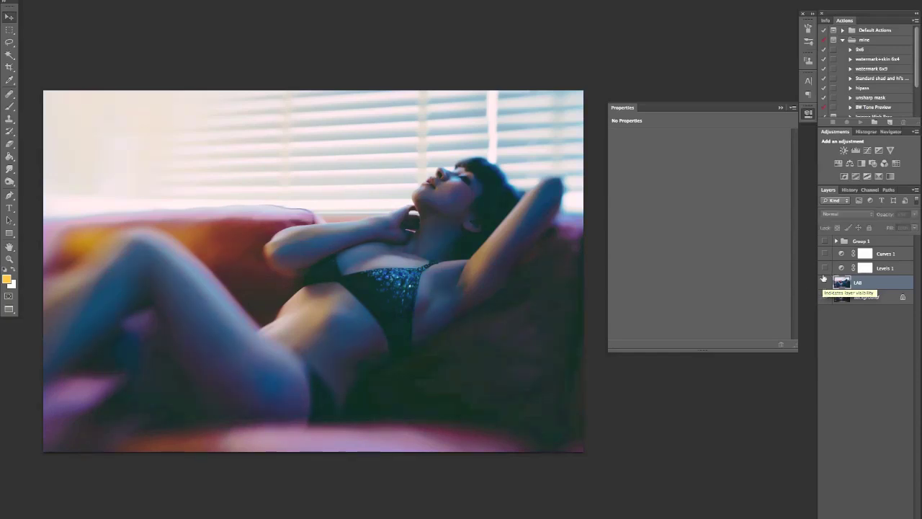
click(824, 285)
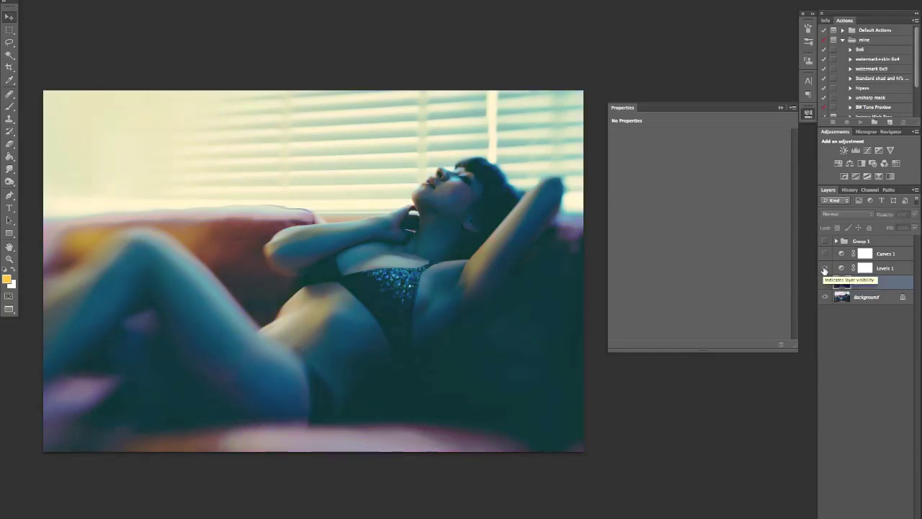
click(825, 255)
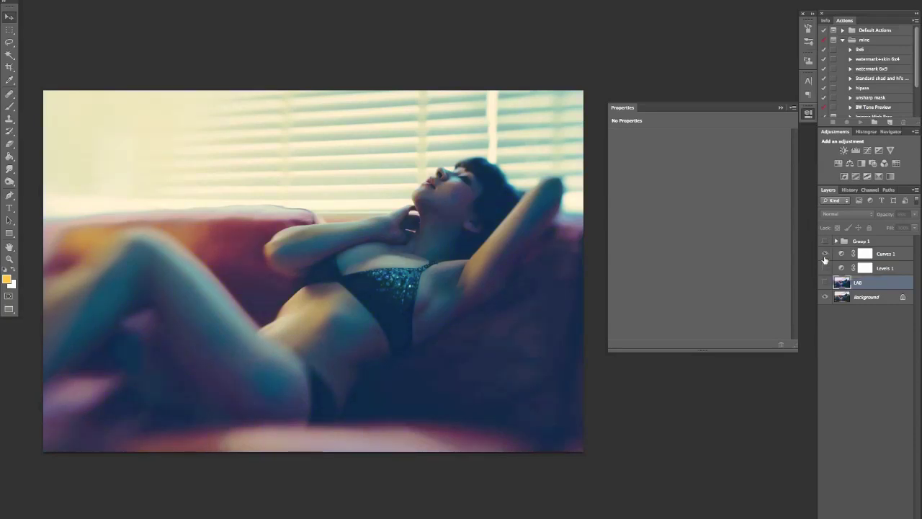
click(826, 254)
click(825, 284)
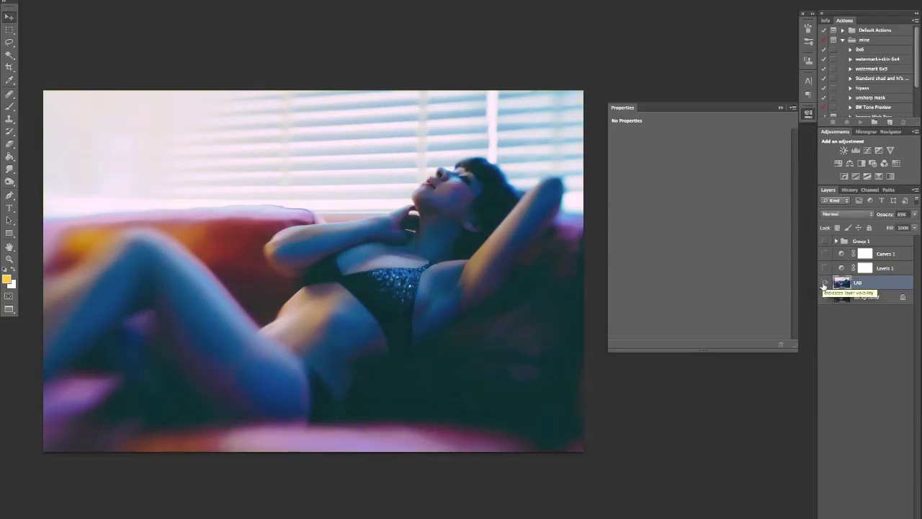